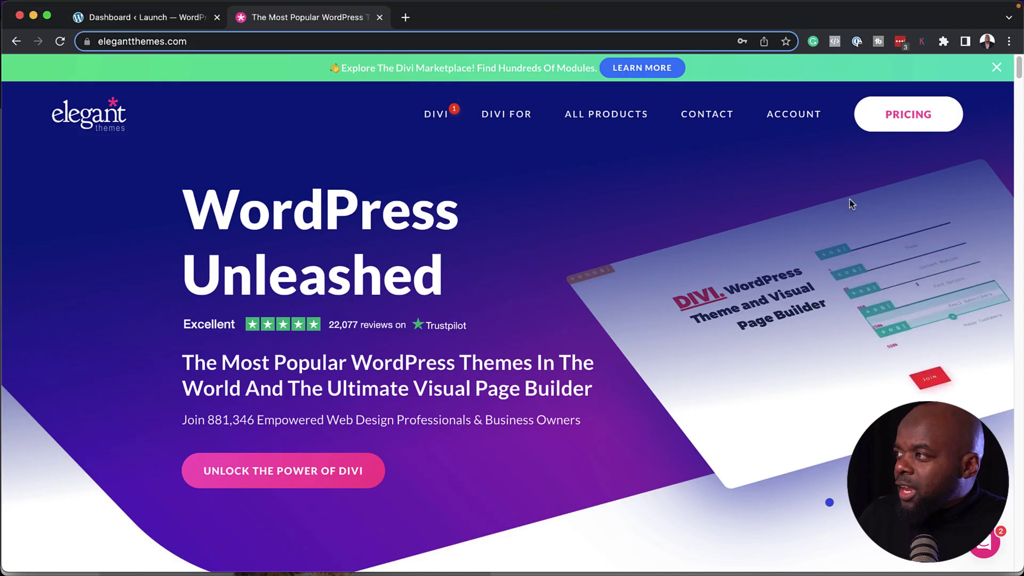
Step: Download the Divi Builder plugin zip from My Downloads, then return to the WordPress dashboard tab
mouse_move(793, 115)
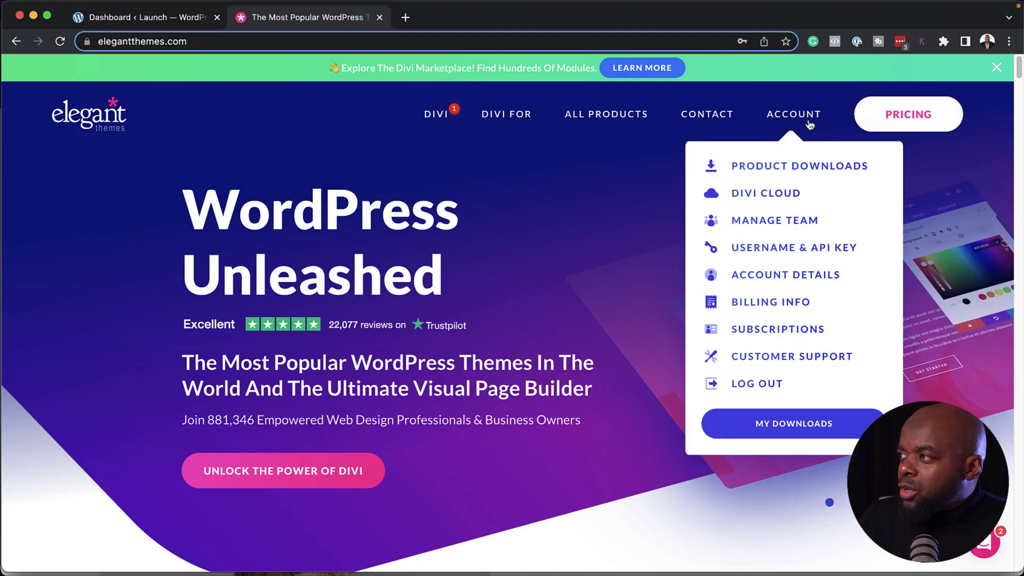
left_click(800, 423)
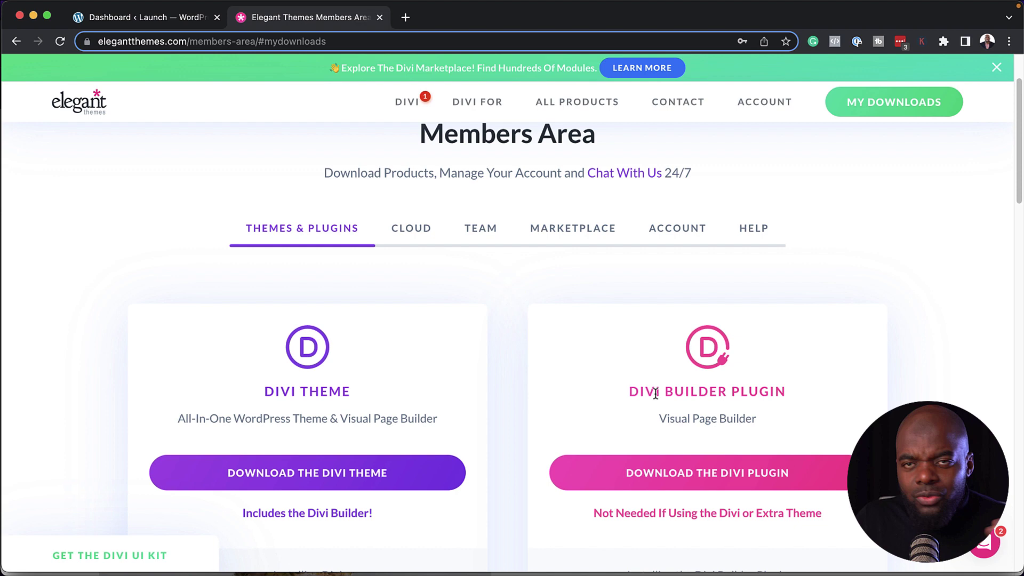
scroll(689, 396, "down", 3)
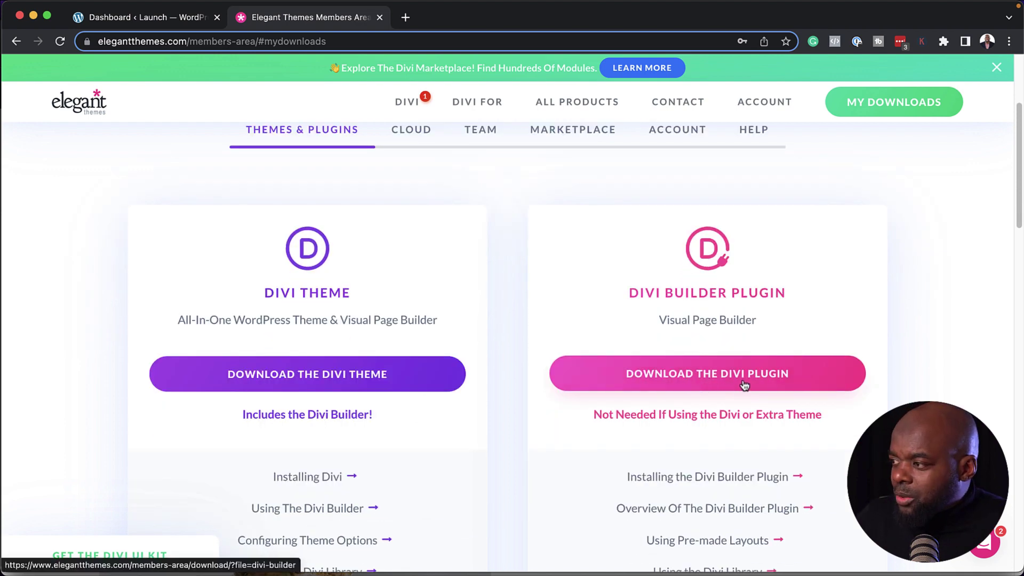
left_click(752, 376)
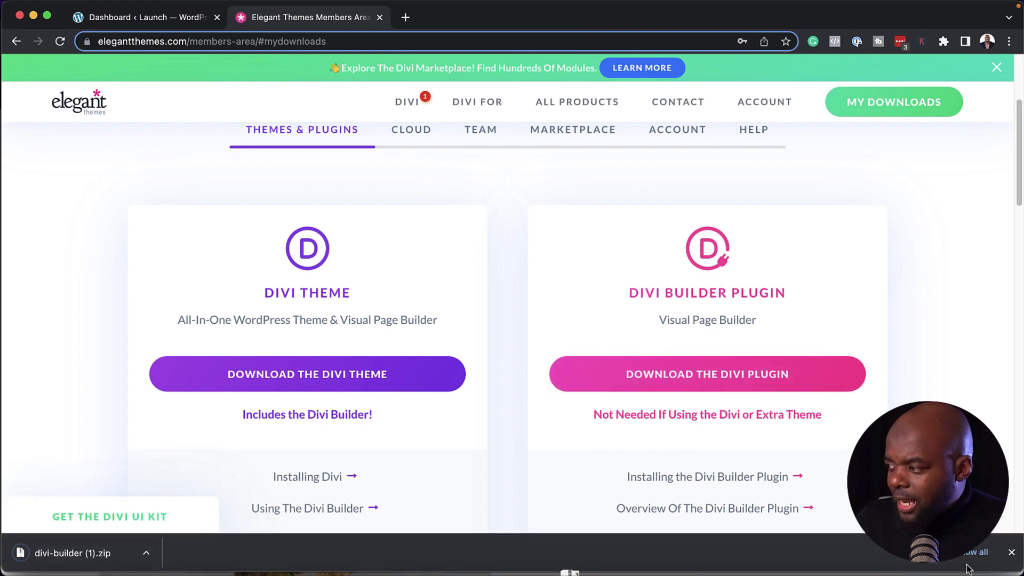
left_click(1011, 552)
left_click(176, 26)
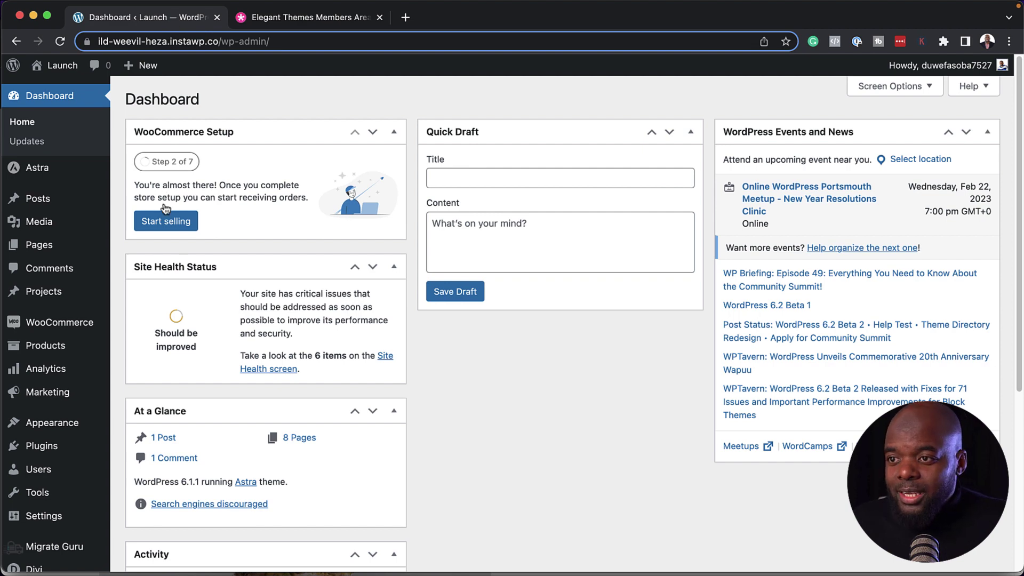
Step: Visit Plugins > Add New, then go to Appearance > Themes, where Astra is active
mouse_move(36, 450)
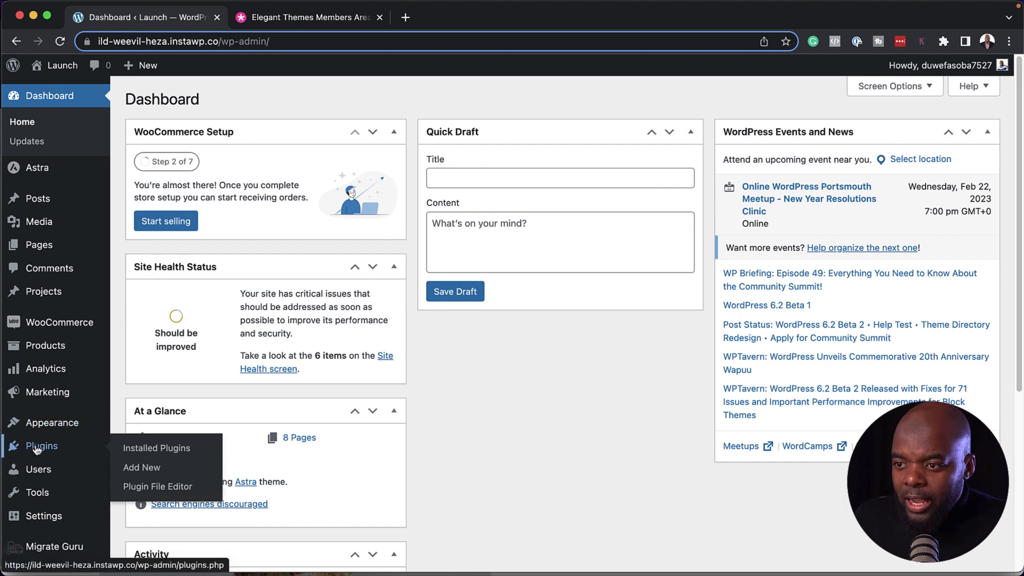
left_click(150, 468)
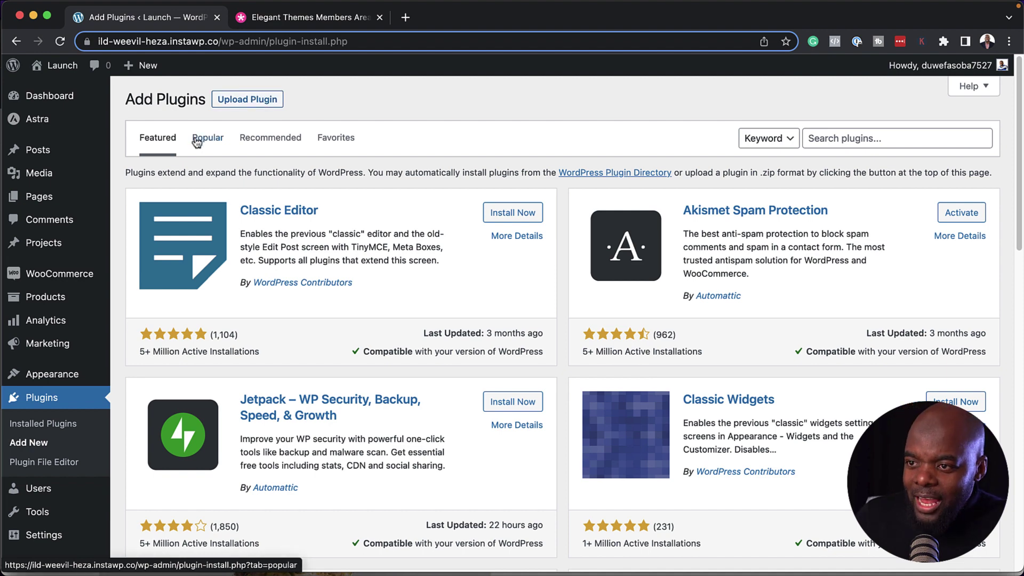
mouse_move(71, 378)
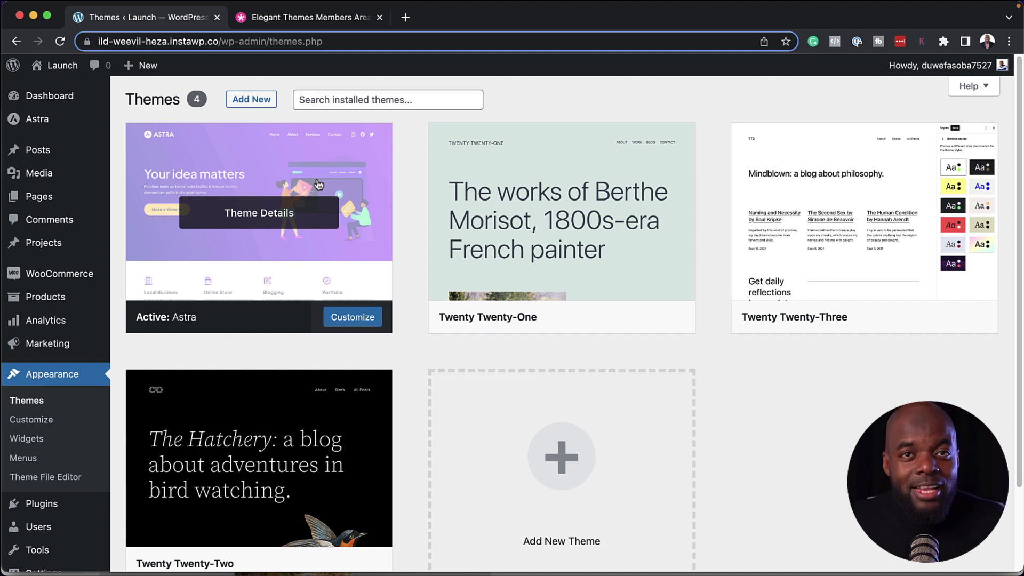
Step: View the live site's home page header in a new tab, then go back to the Themes tab
mouse_move(70, 68)
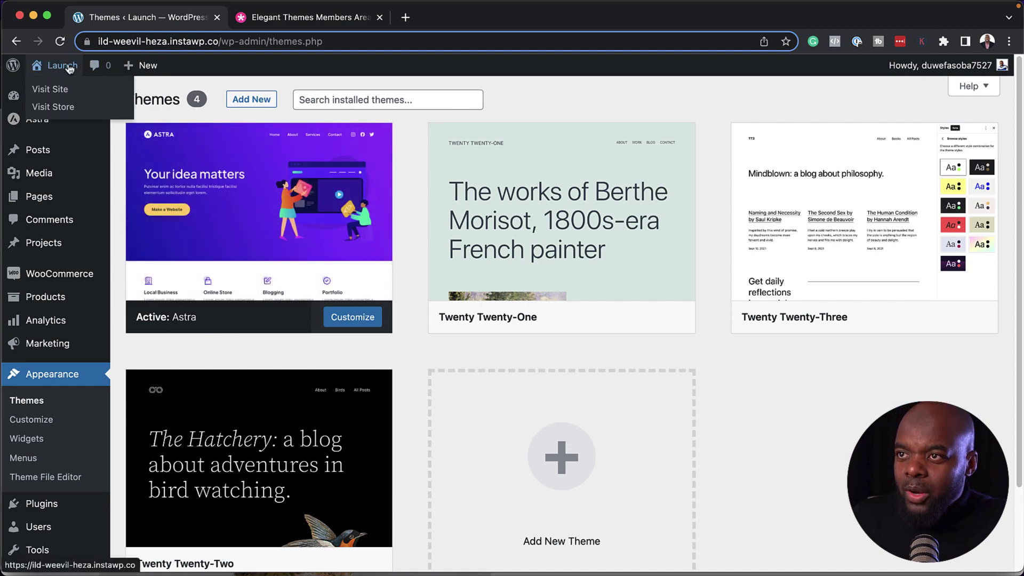
left_click(53, 90, "super")
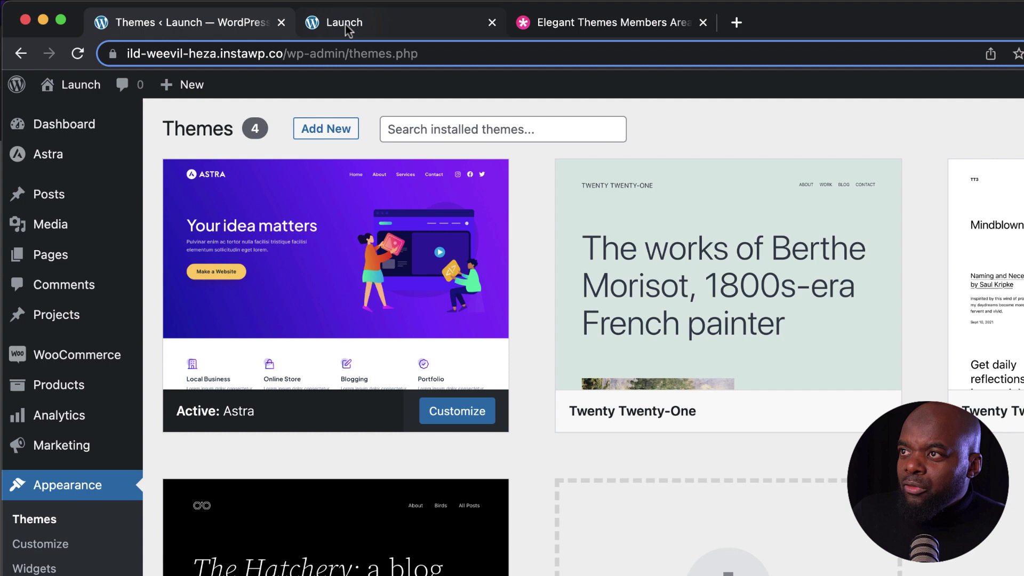
left_click(272, 17)
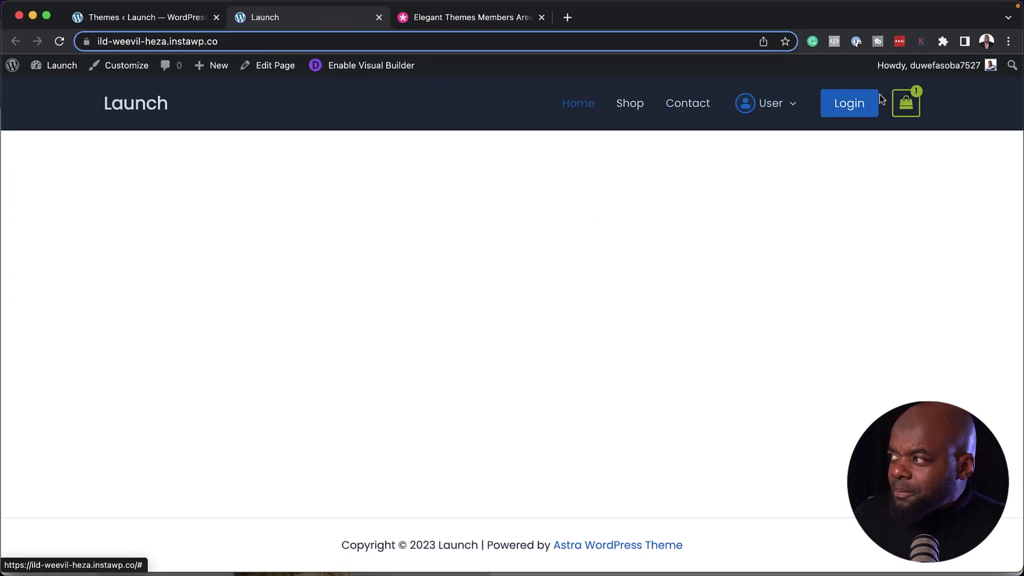
mouse_move(907, 102)
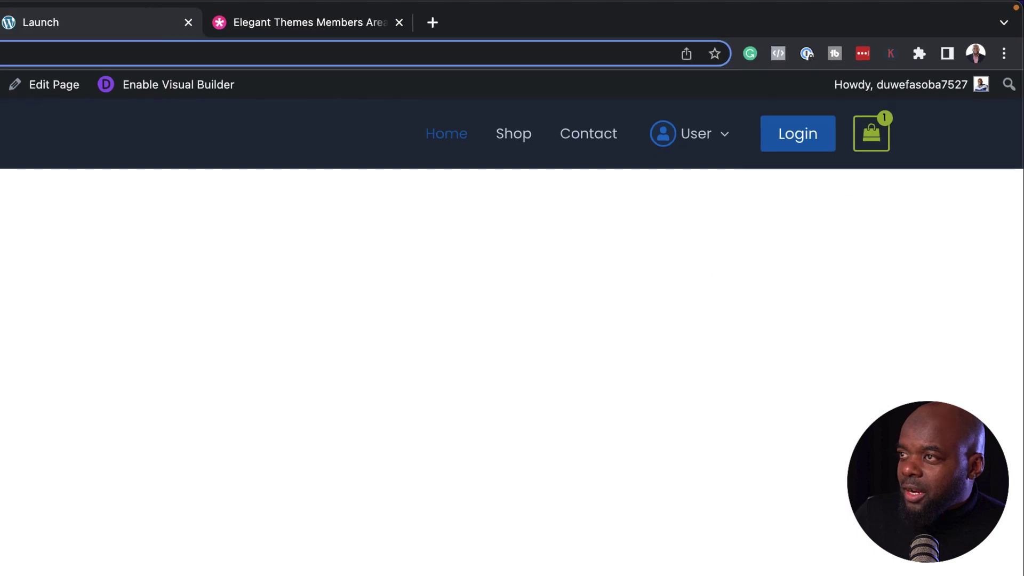
left_click(126, 18)
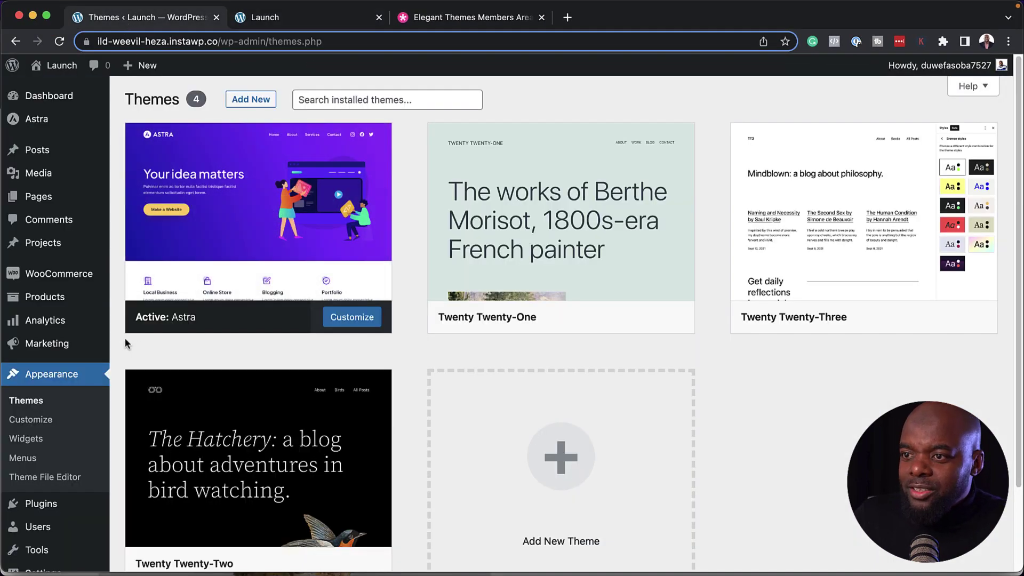
Step: Open the Astra theme dashboard and bring its Quick Settings section into view
mouse_move(104, 151)
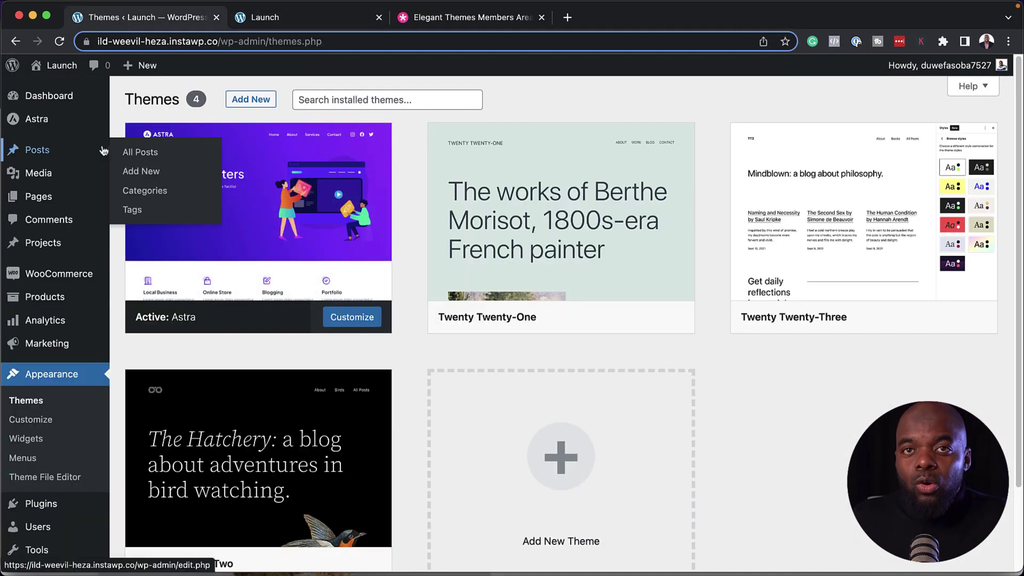
mouse_move(33, 123)
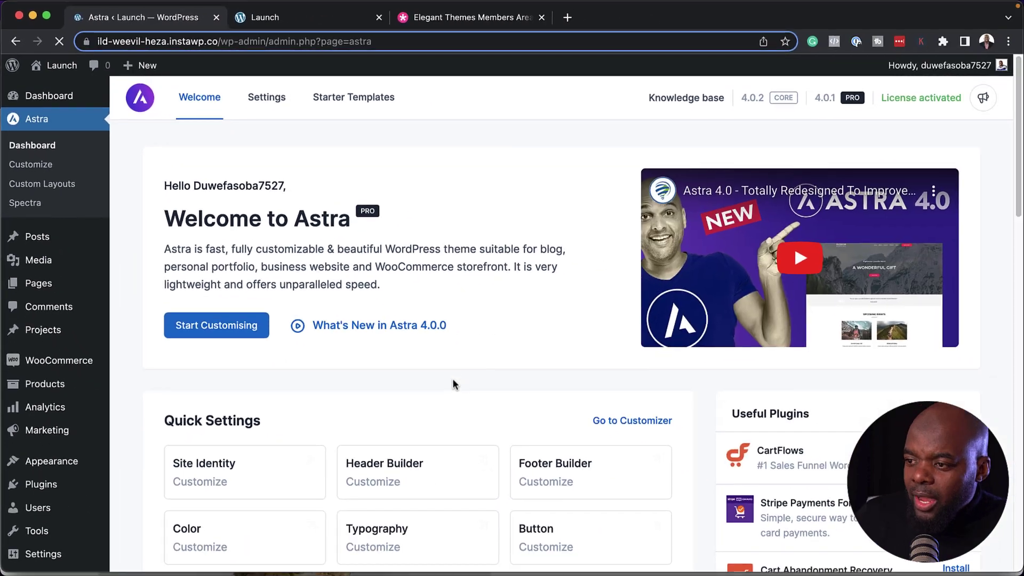
scroll(452, 378, "down", 1)
scroll(453, 379, "up", 1)
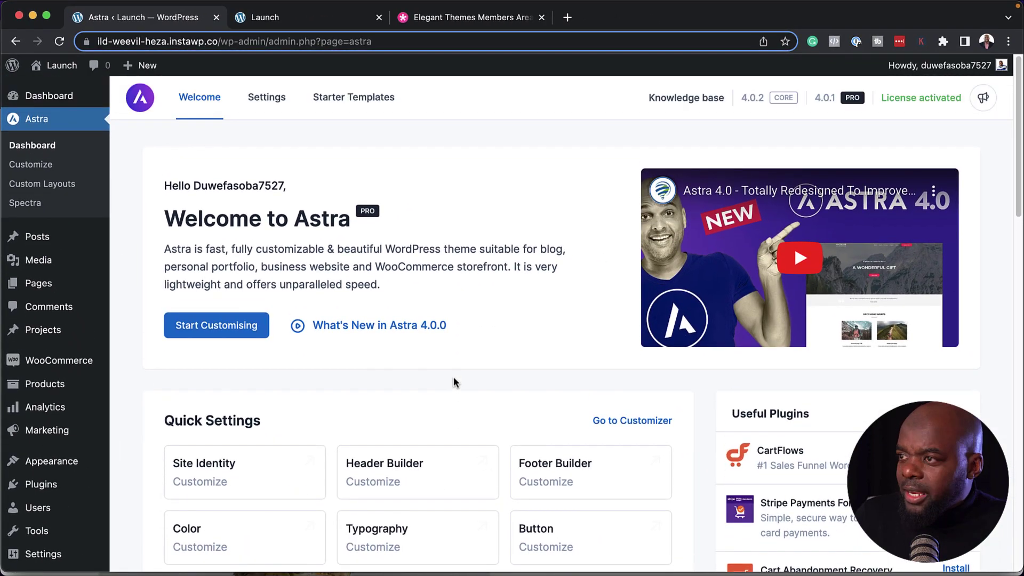
scroll(453, 377, "down", 5)
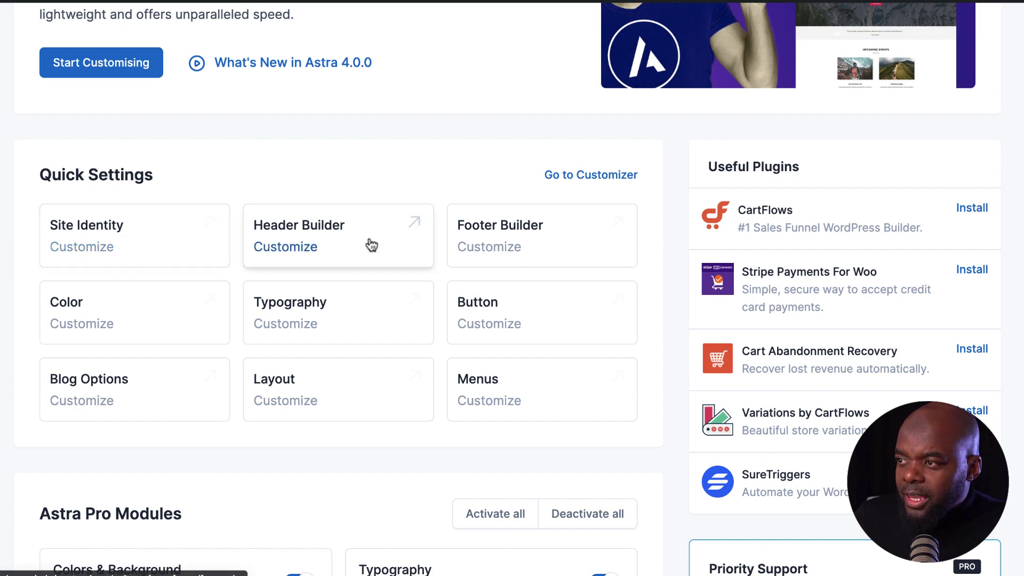
scroll(443, 326, "down", 1)
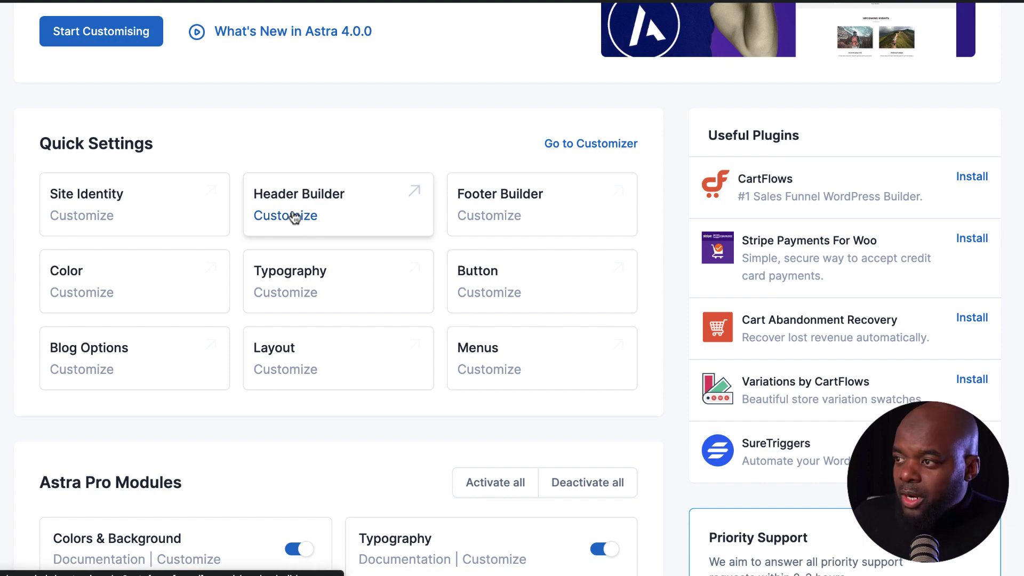
Step: Open the Astra Header Builder and remove the Cart element from the header
left_click(318, 176)
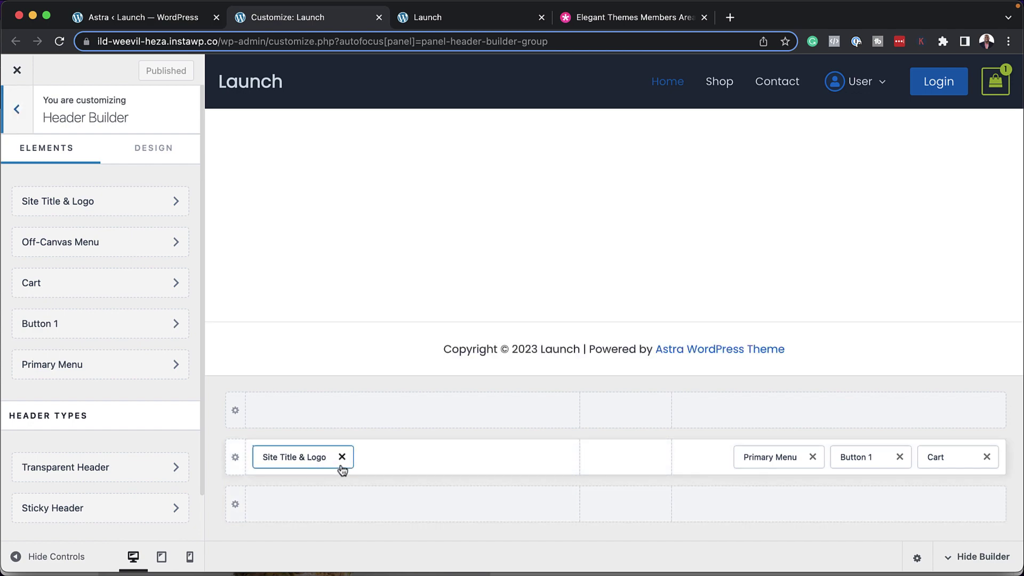
mouse_move(801, 461)
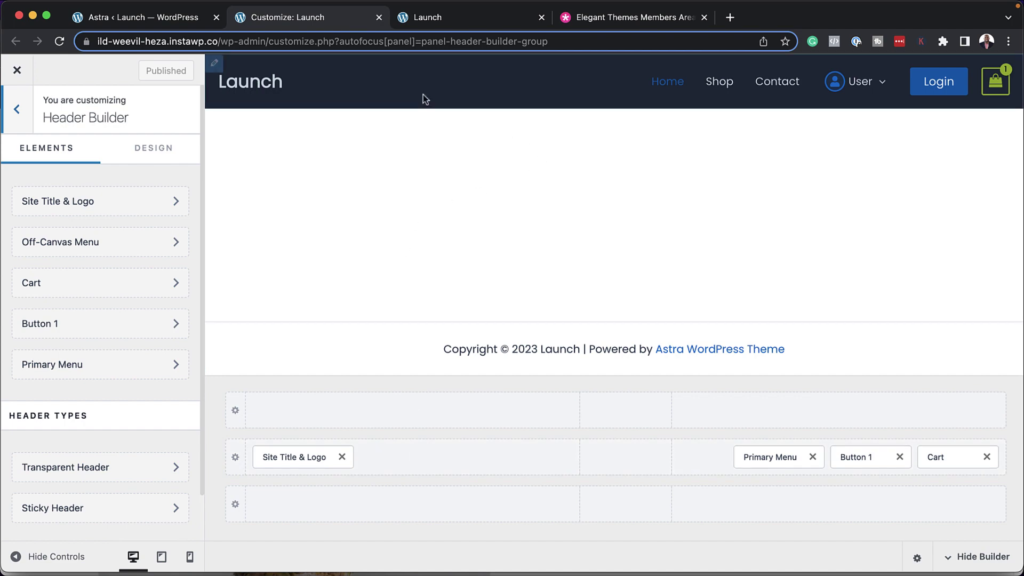
mouse_move(1007, 82)
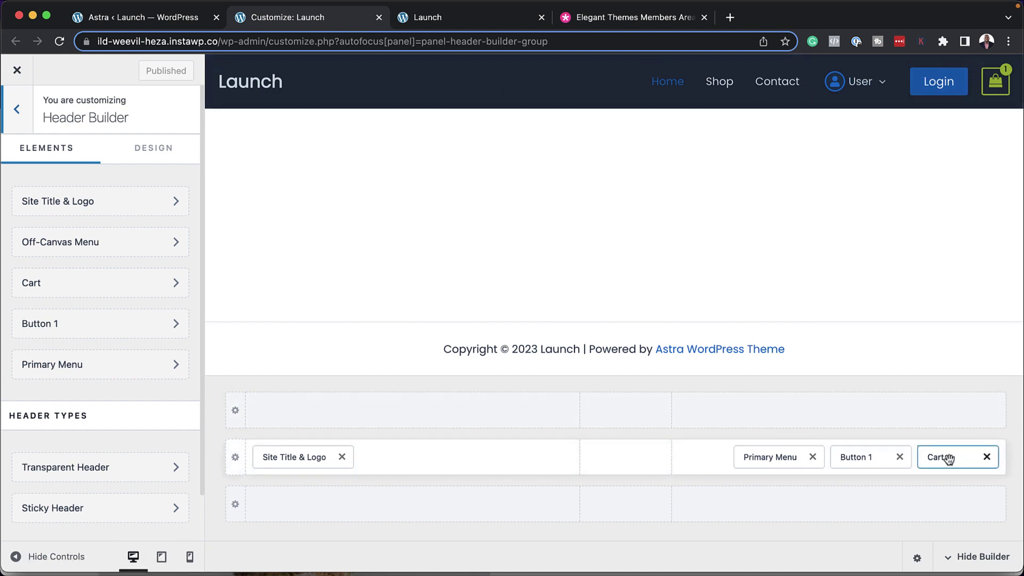
left_click(987, 458)
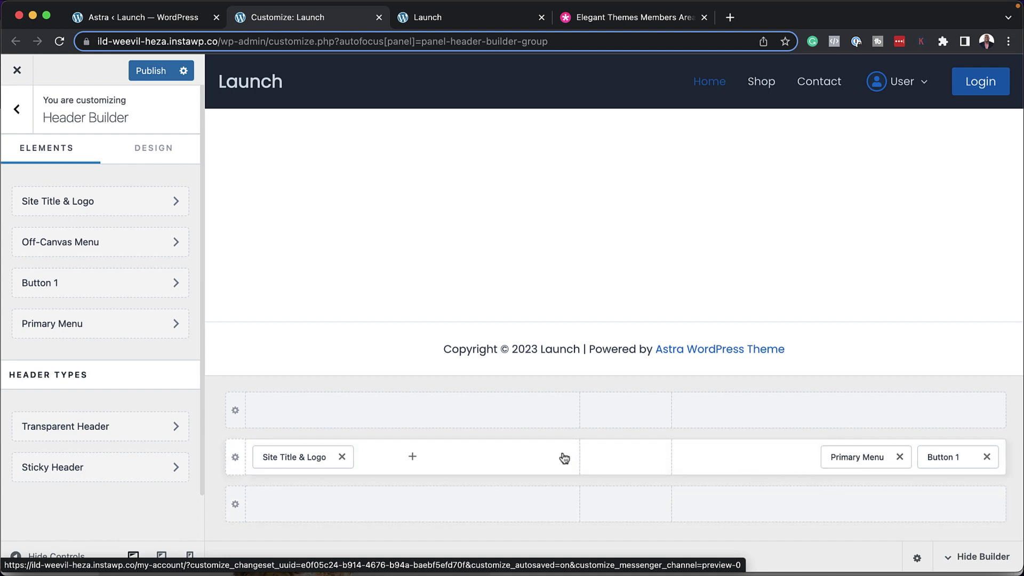
Step: Add Button 2 to the header and place it on the right beside Button 1
left_click(625, 457)
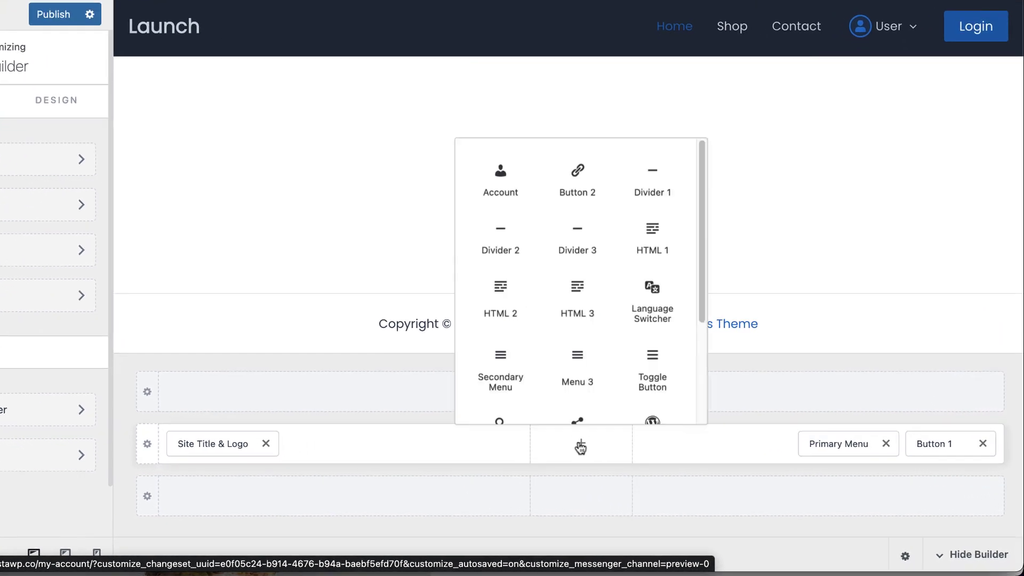
left_click(576, 182)
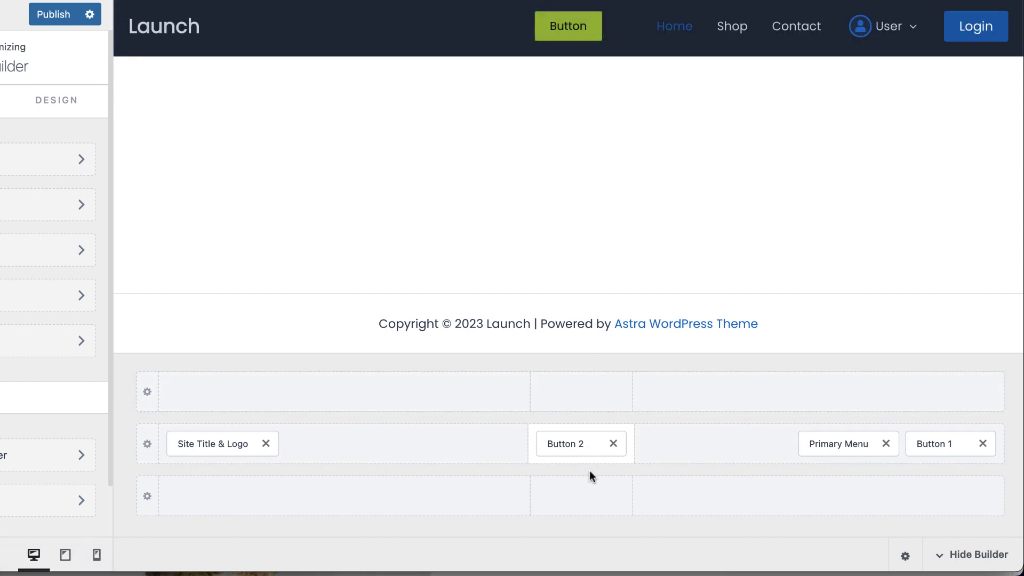
left_click_drag(570, 444, 860, 447)
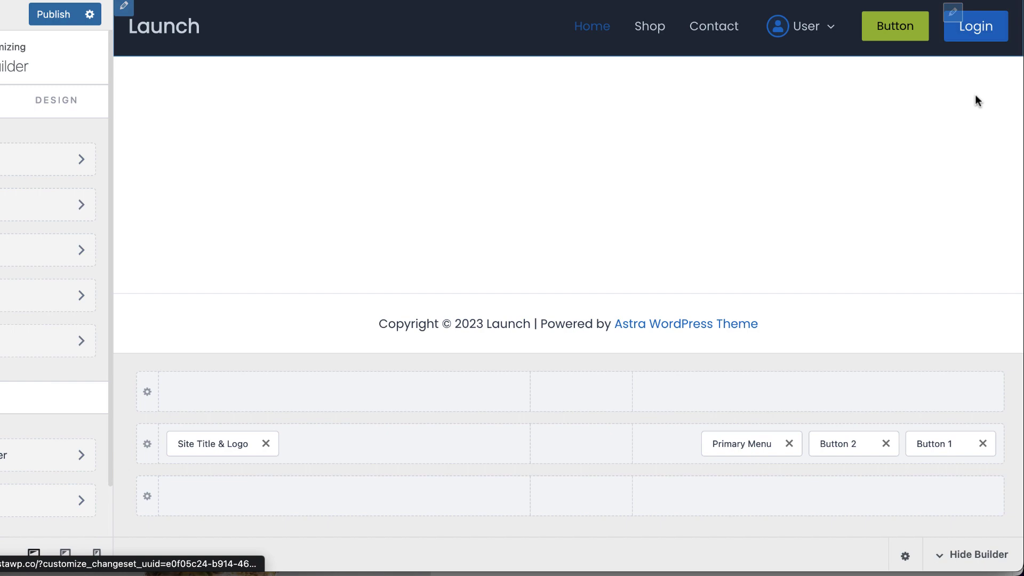
mouse_move(860, 453)
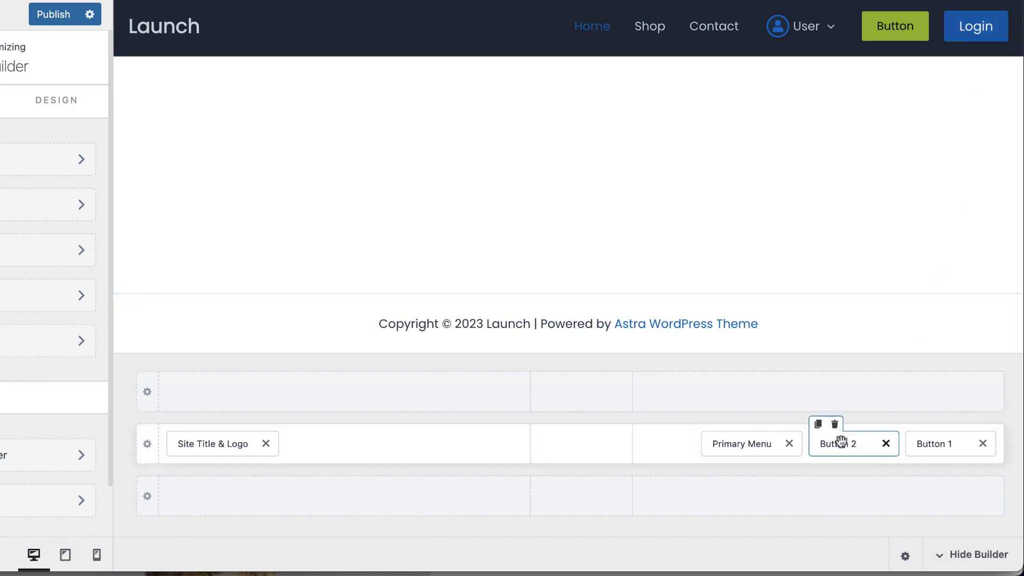
Step: Change Button 2's label from 'Button' to 'Signup' and publish
left_click(847, 451)
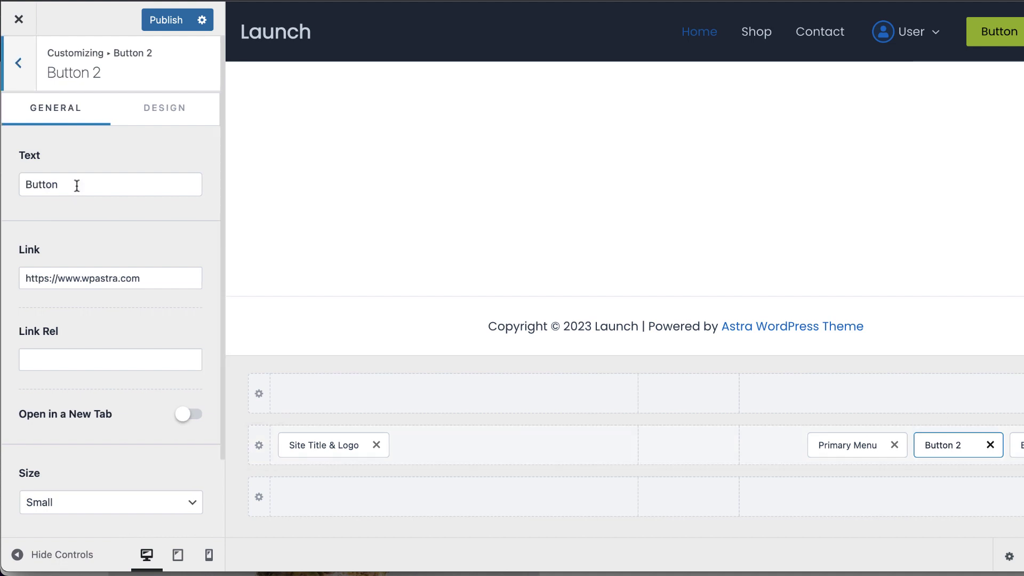
double_click(68, 183)
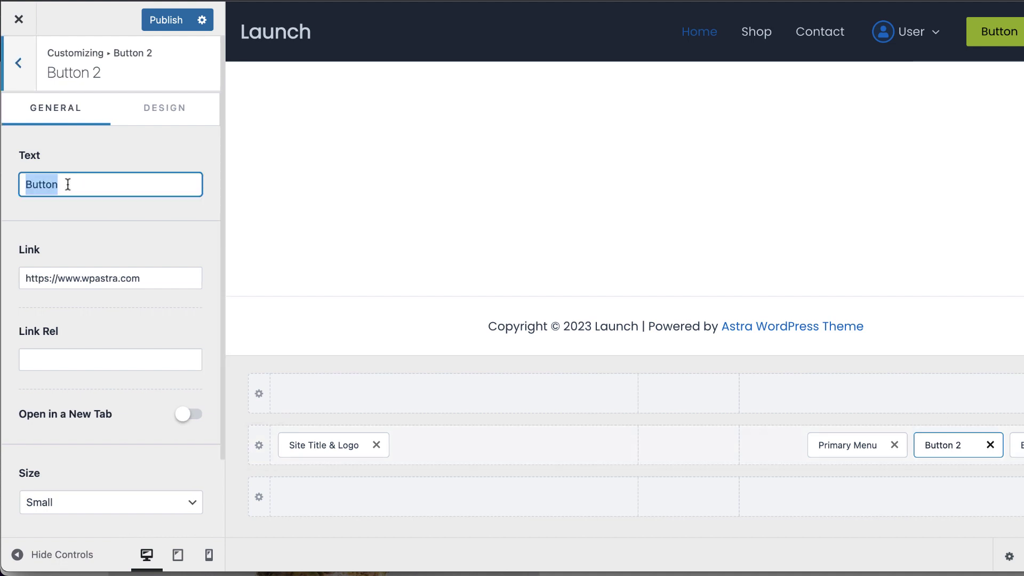
left_click(68, 184)
double_click(68, 185)
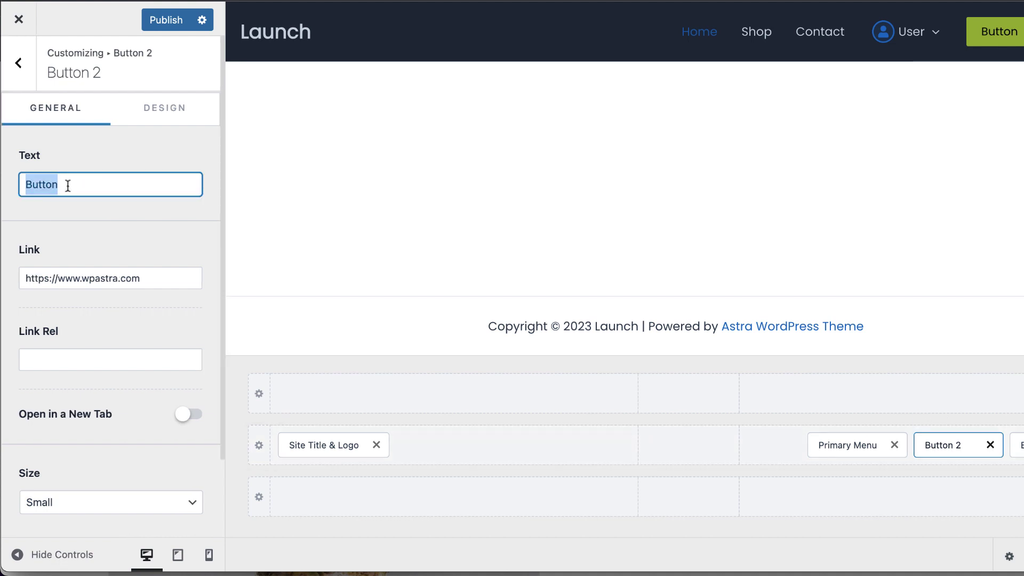
type("Signup")
left_click(168, 27)
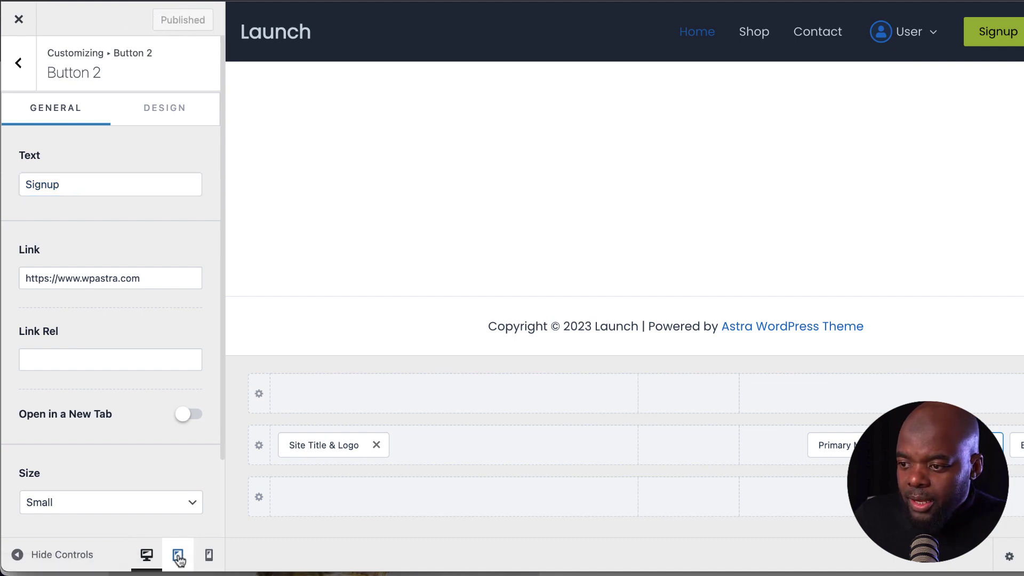
Step: Preview the header at tablet width, check the off-canvas menu, then return to desktop view
left_click(179, 558)
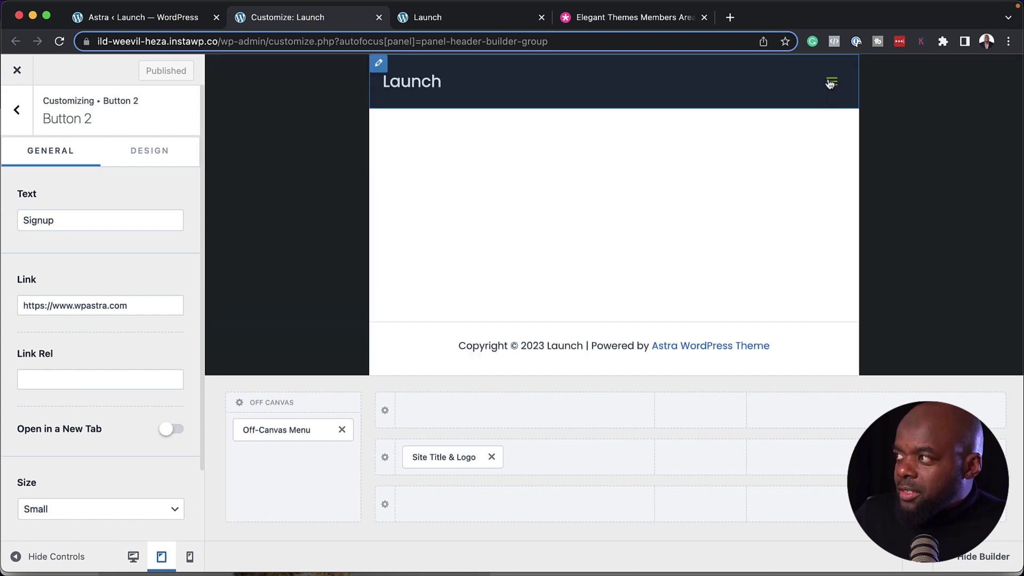
left_click(833, 84)
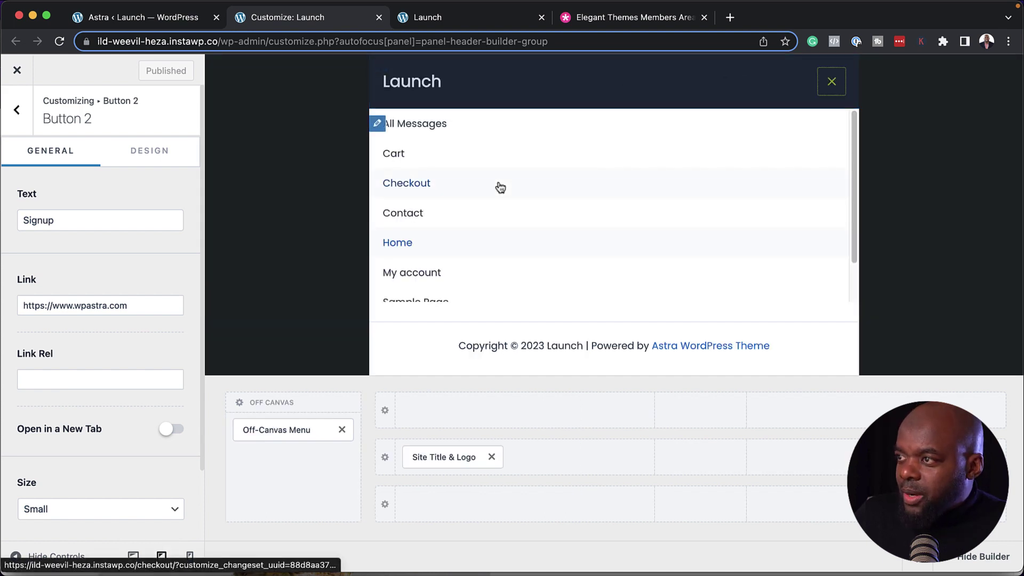
scroll(496, 185, "down", 2)
scroll(547, 221, "up", 2)
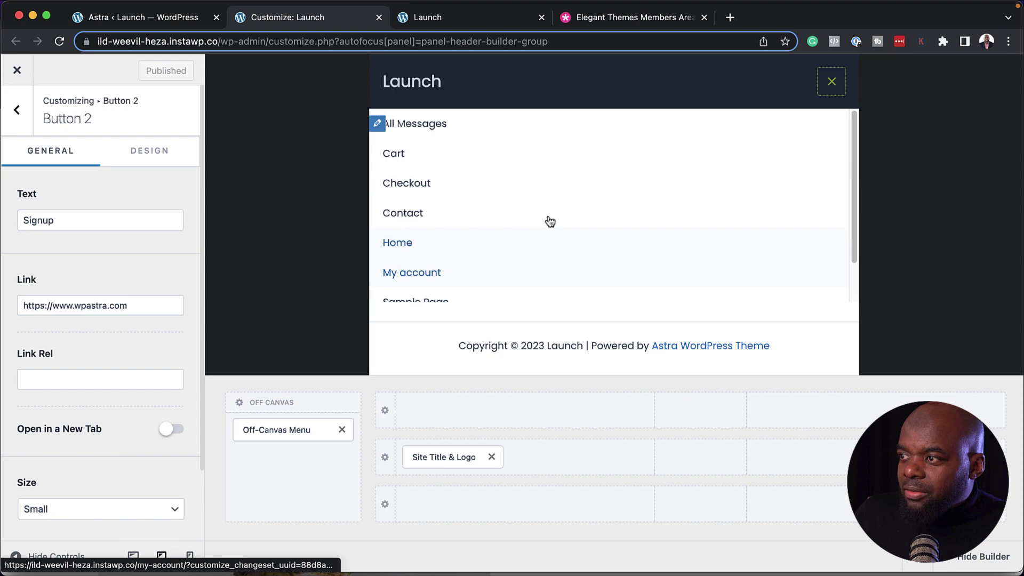
left_click(832, 82)
left_click(133, 556)
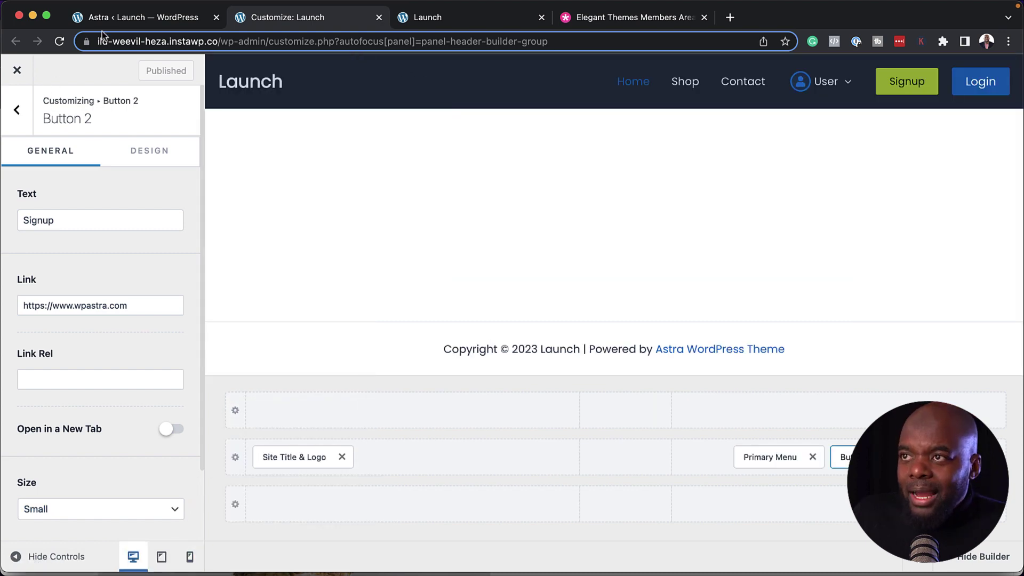
Step: Return to the Astra dashboard tab and scroll to the Pro Modules list showing Typography
left_click(115, 18)
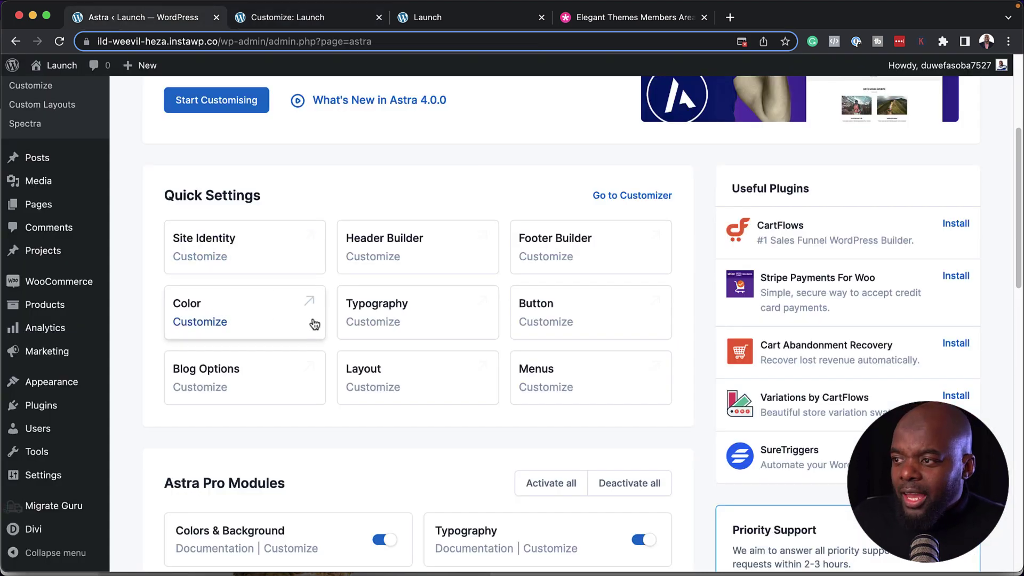
scroll(332, 409, "down", 10)
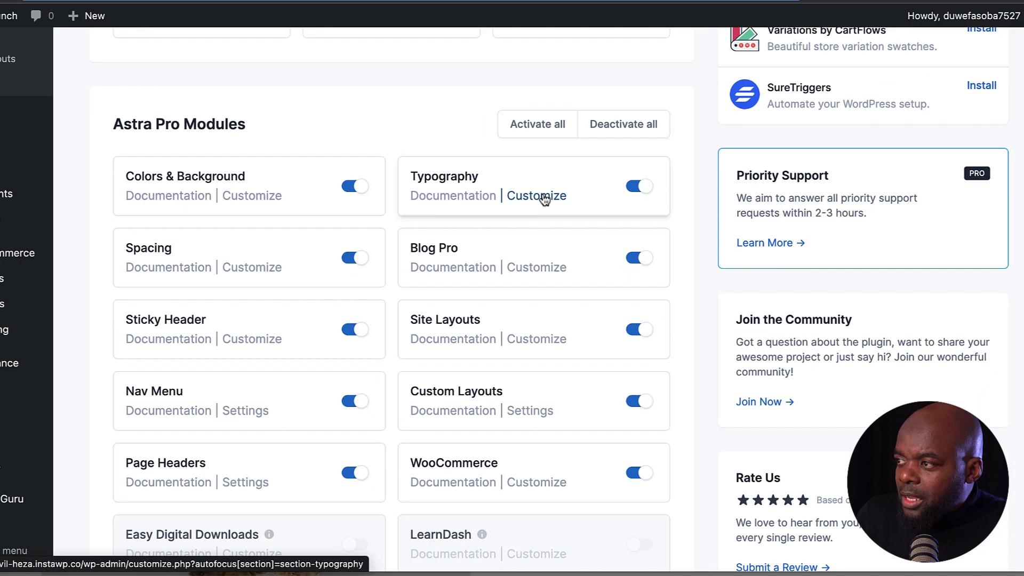
Step: Open Astra's Typography settings and look through the body font options, including tablet font size
left_click(528, 154)
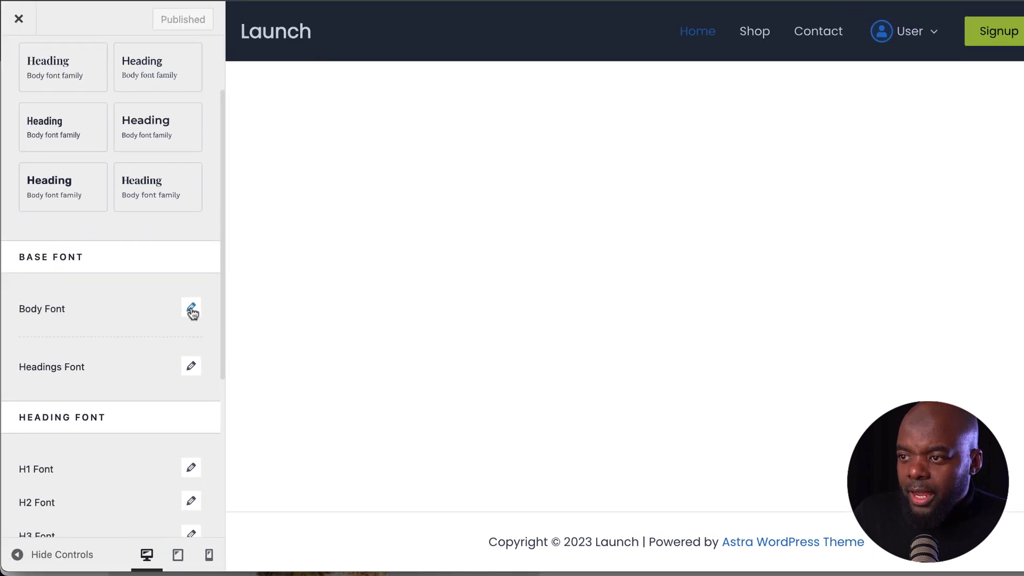
left_click(191, 310)
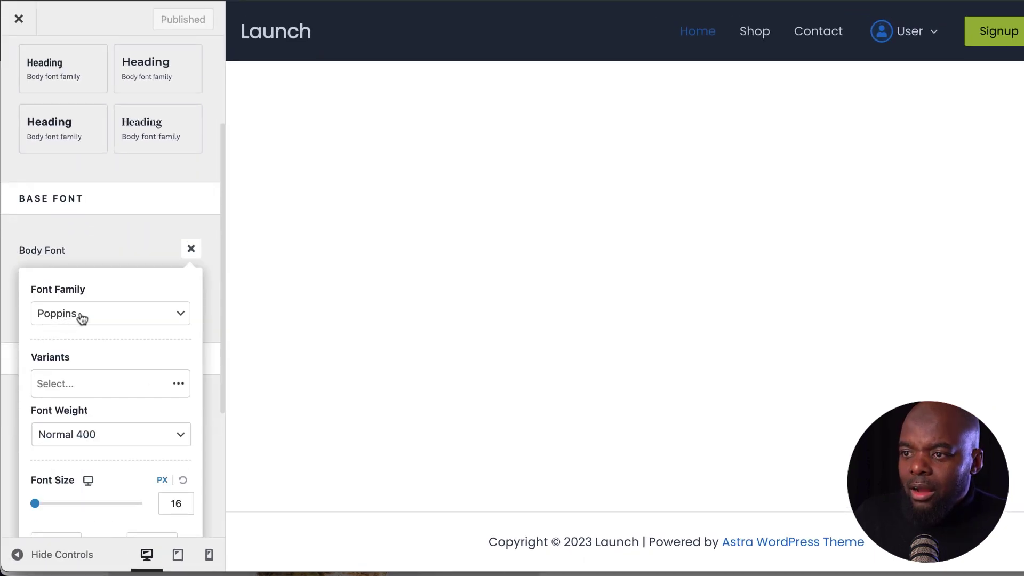
scroll(151, 426, "down", 5)
left_click(186, 366)
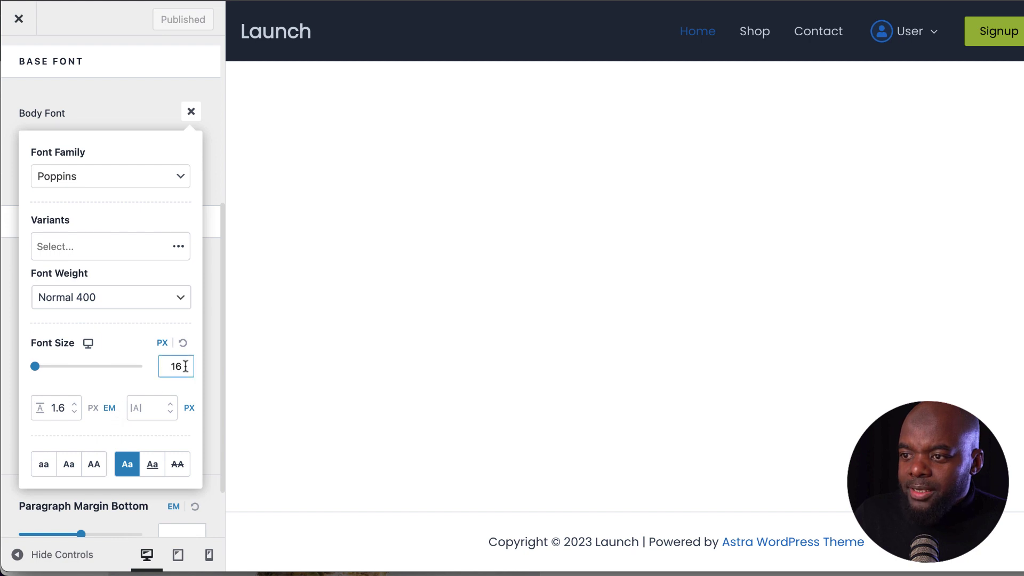
left_click(89, 344)
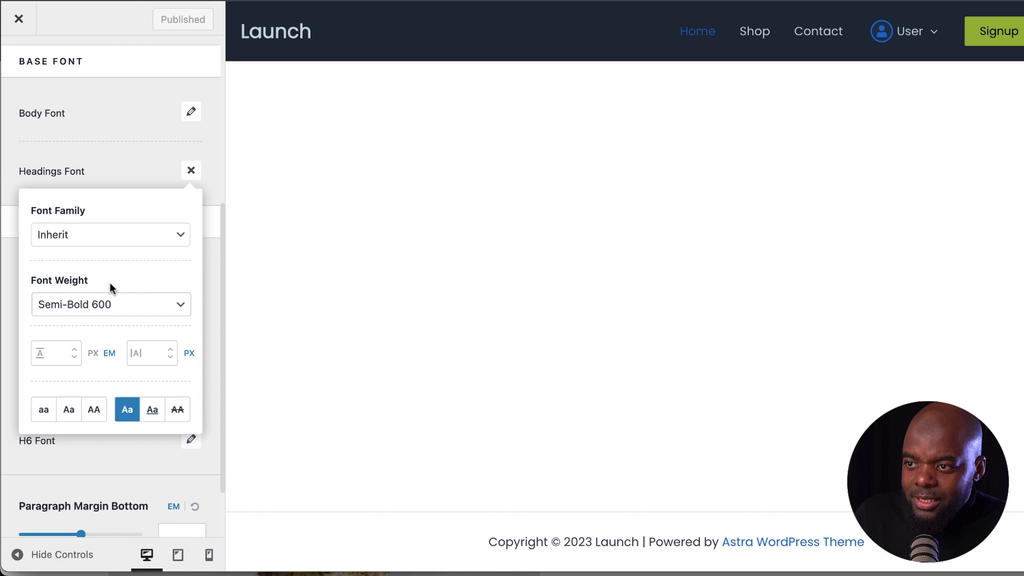
Step: Set the Headings Font weight to Bold 700, publish, and return to the Global settings
left_click(107, 310)
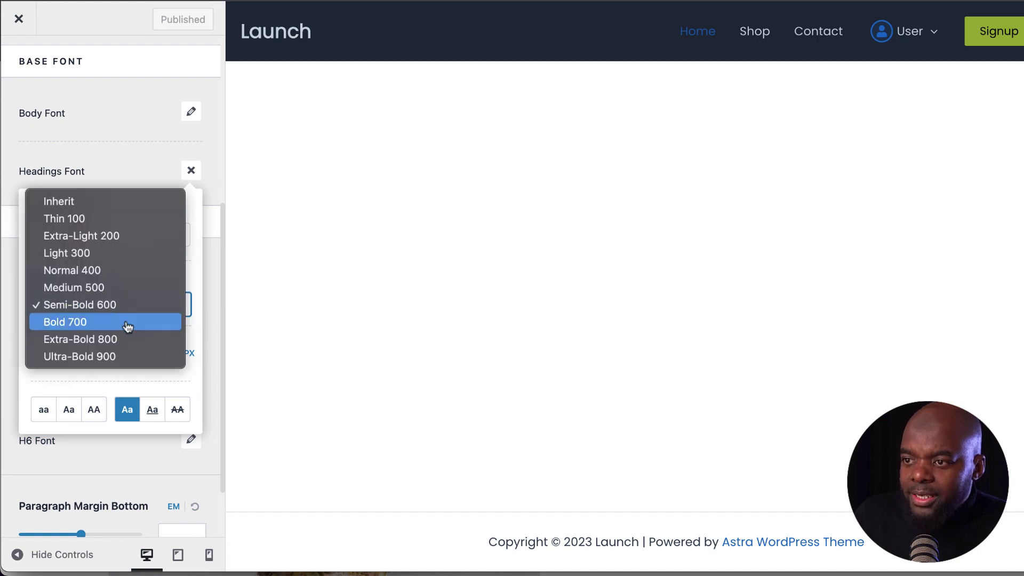
left_click(127, 322)
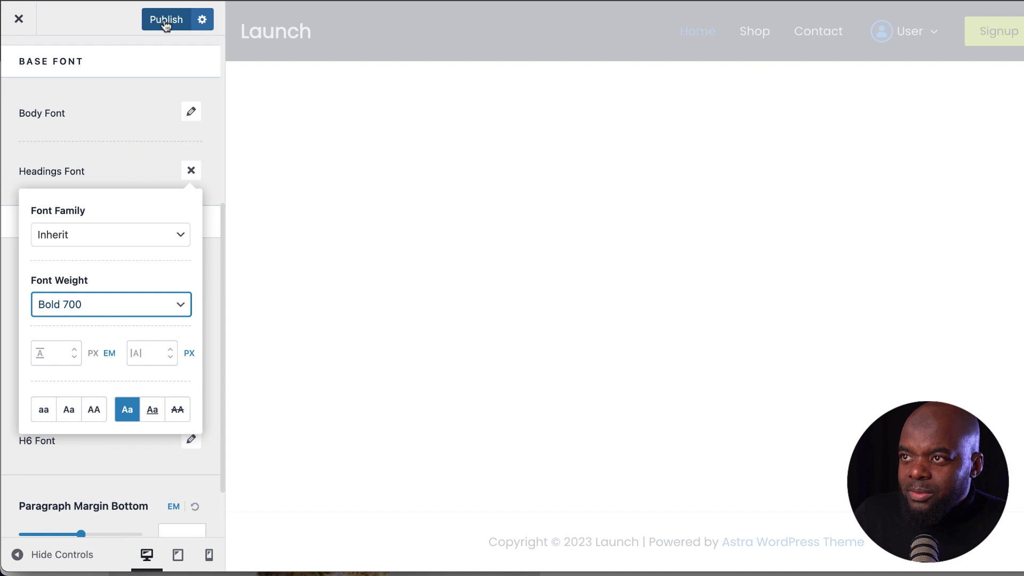
left_click(165, 23)
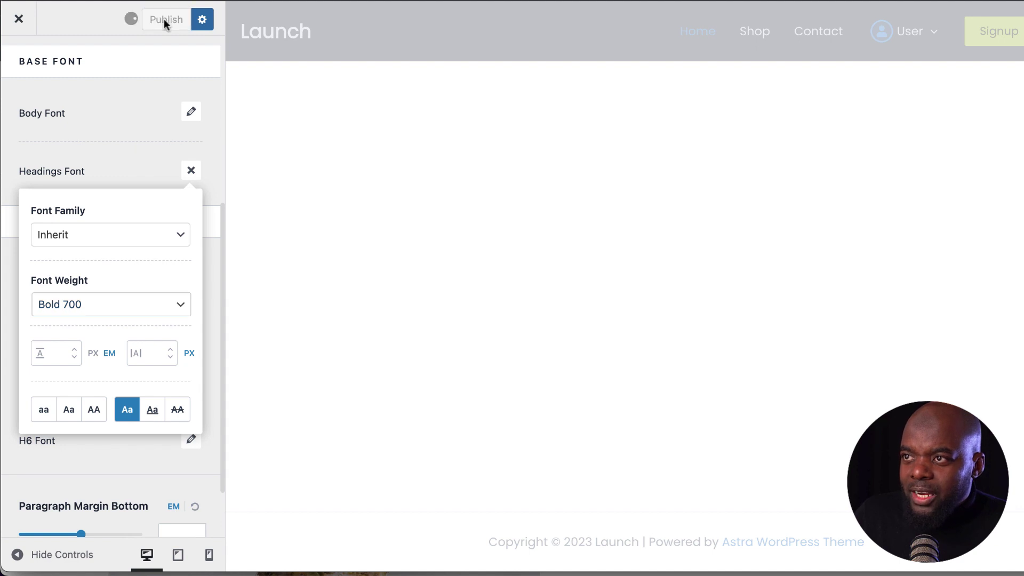
left_click(192, 171)
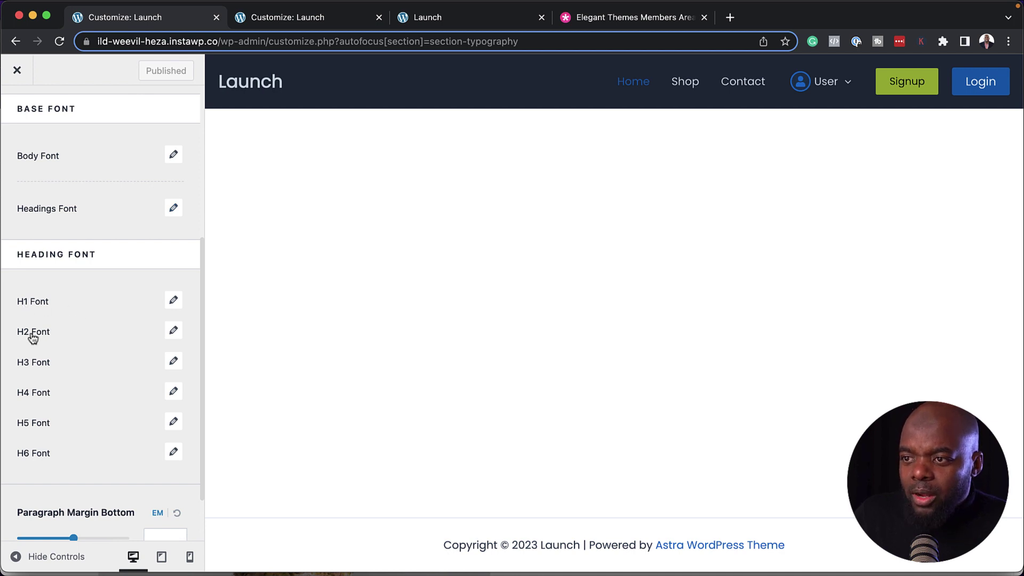
scroll(140, 422, "down", 2)
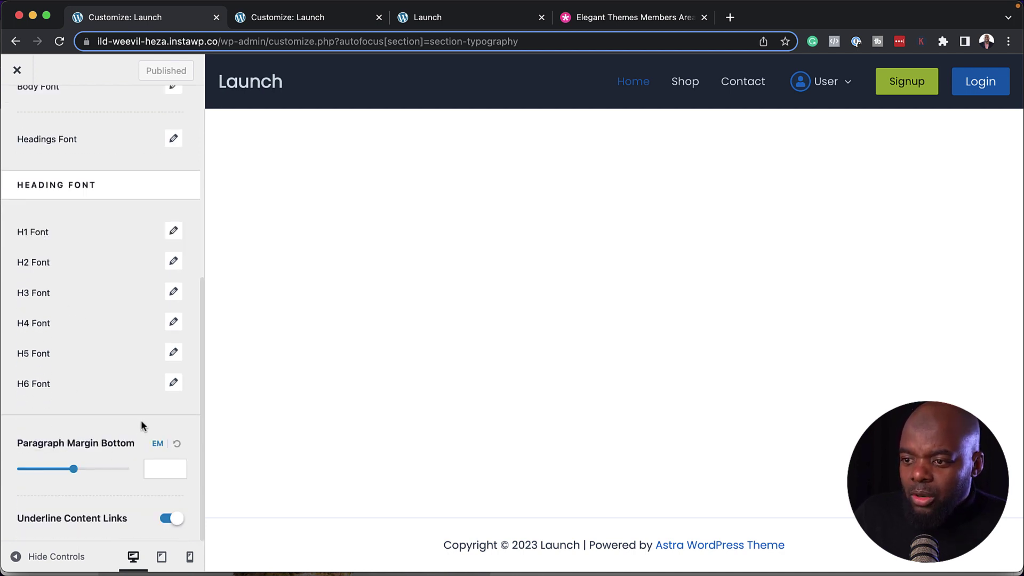
scroll(140, 419, "up", 8)
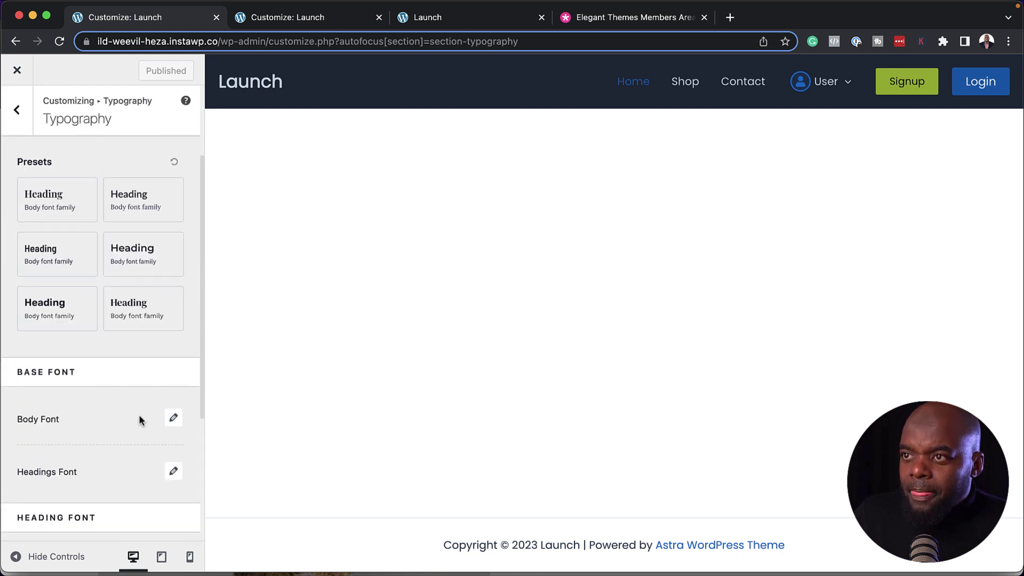
left_click(24, 119)
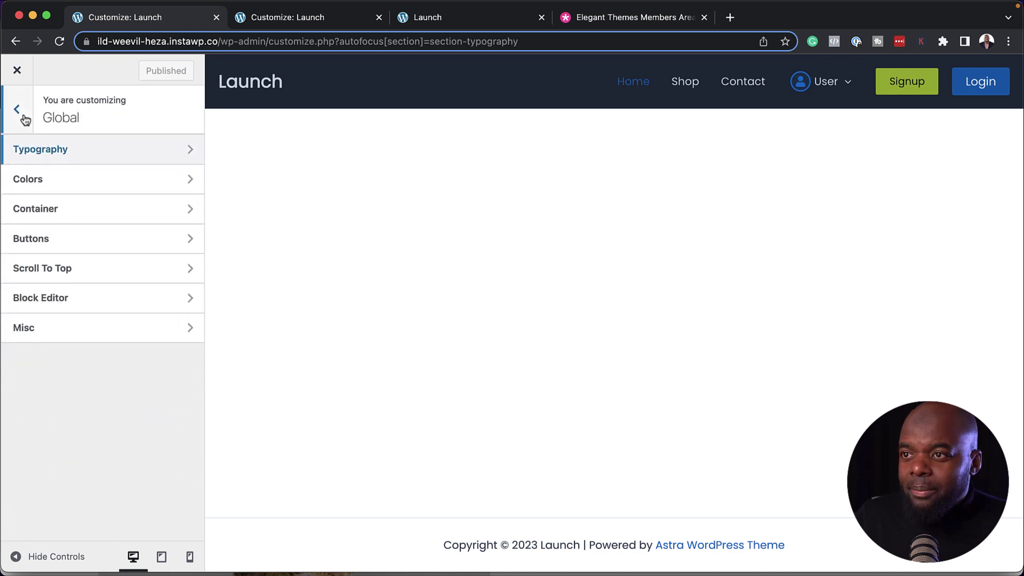
Step: In Colors, try the Style 2 Global Palette, then settle on the blue Style 1
left_click(67, 184)
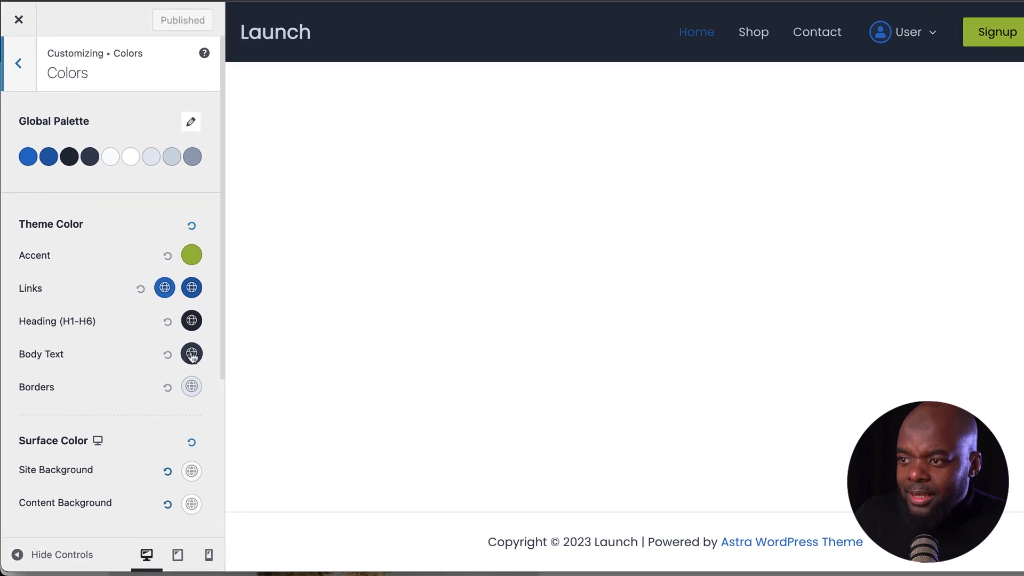
scroll(187, 430, "down", 1)
scroll(187, 430, "down", 5)
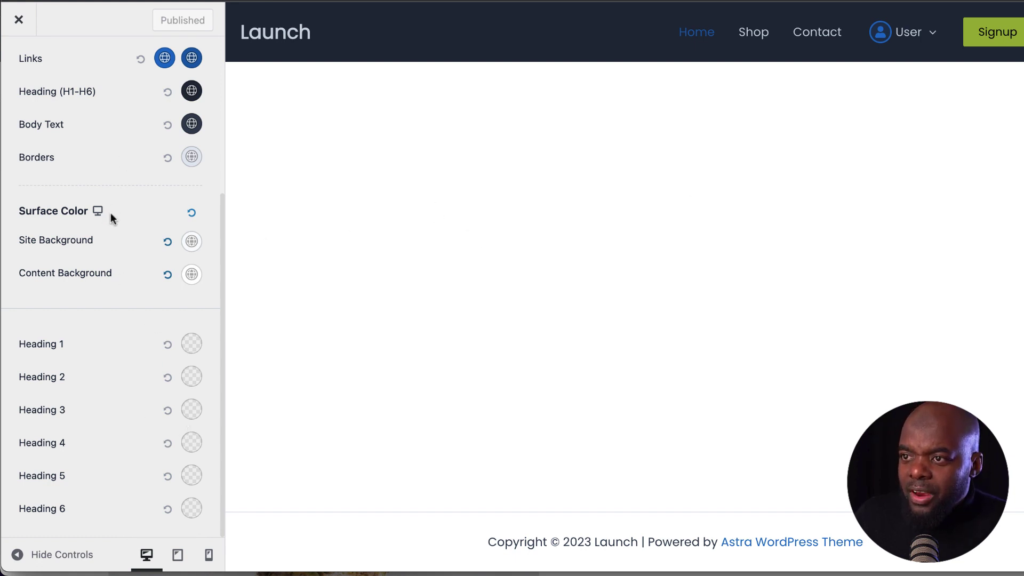
scroll(112, 216, "up", 6)
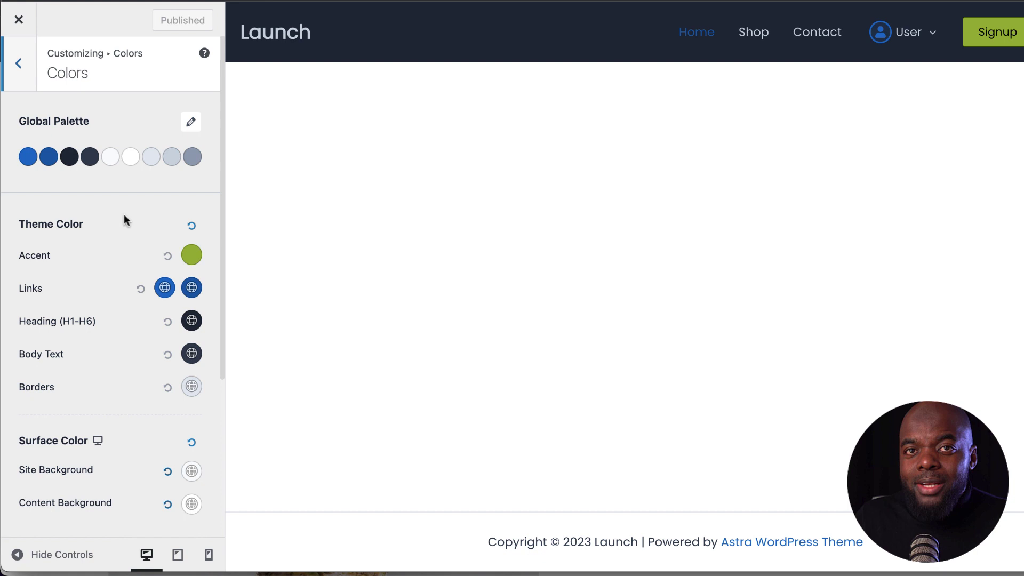
left_click(195, 124)
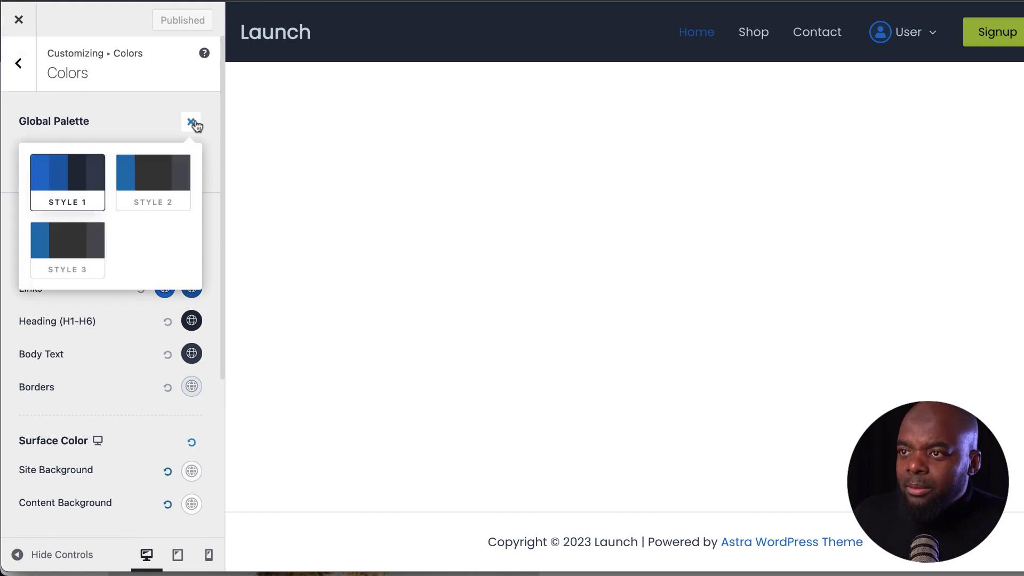
left_click(167, 186)
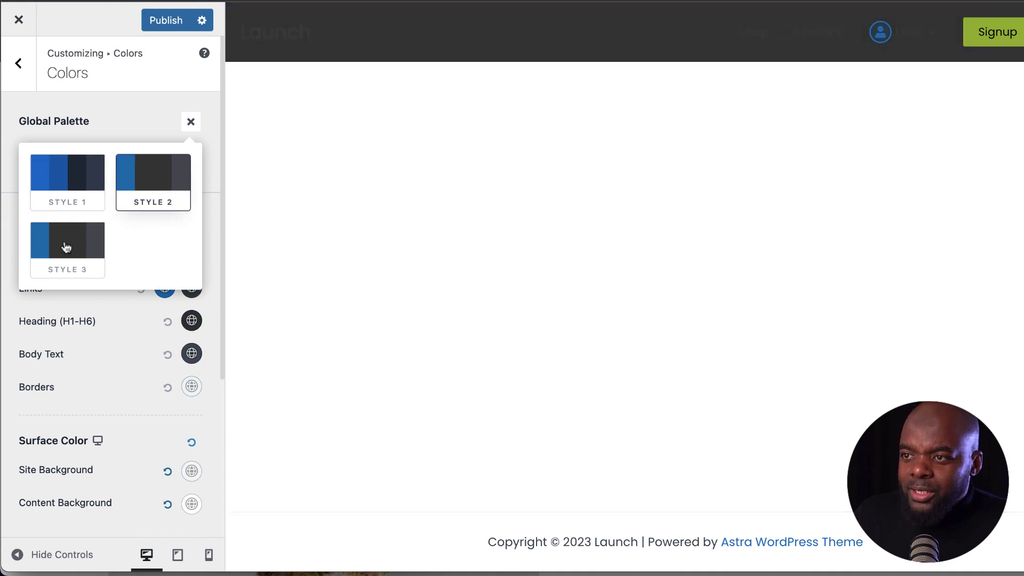
left_click(88, 170)
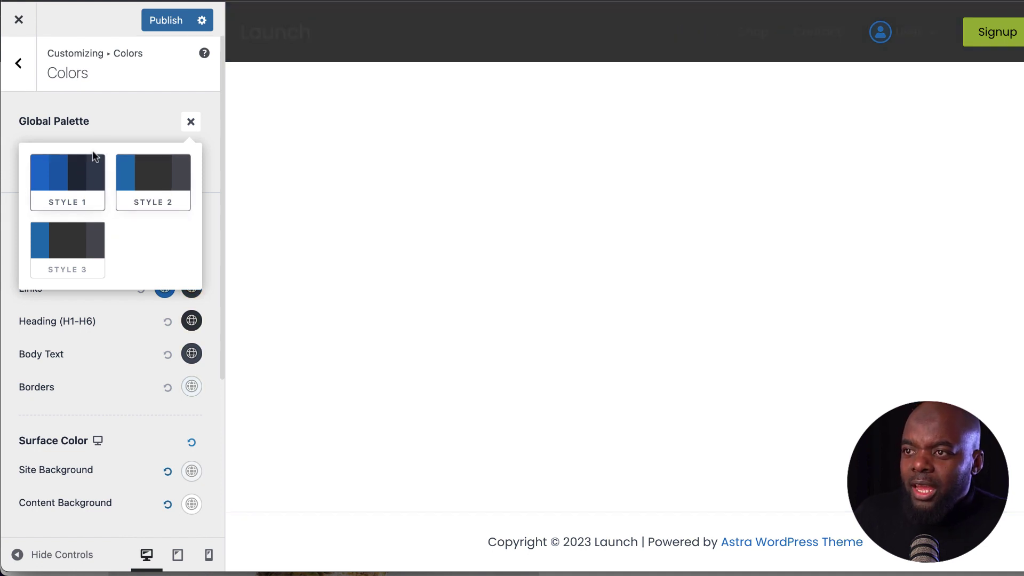
left_click(191, 123)
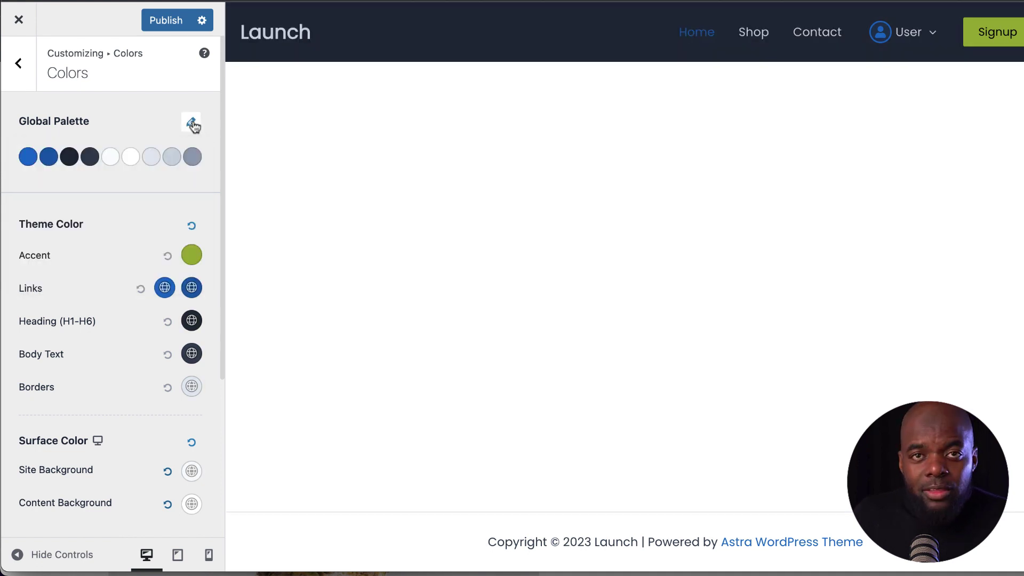
Step: Darken the Accent colour slightly to a deeper olive green in its colour picker
left_click(193, 257)
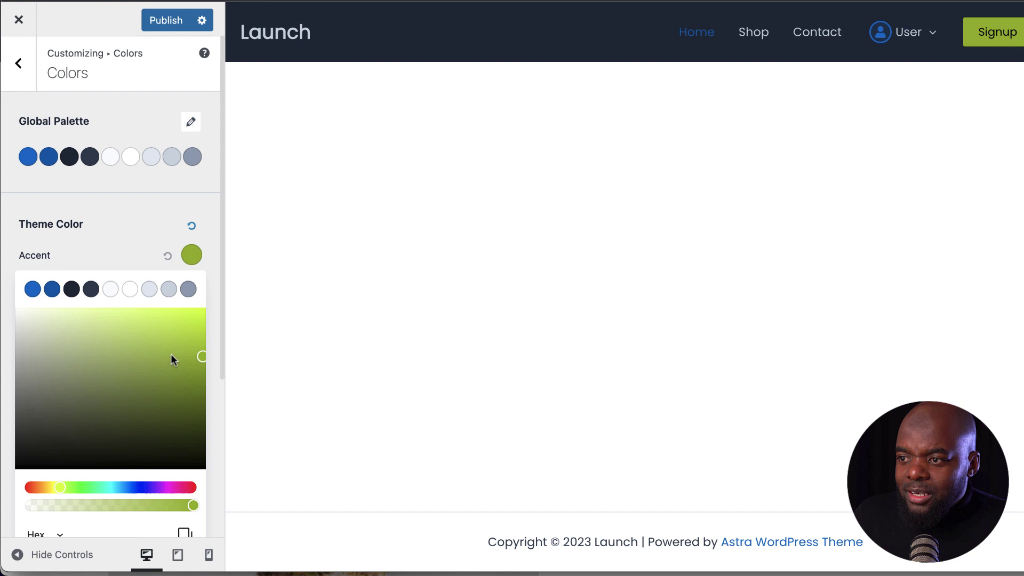
left_click_drag(205, 359, 206, 368)
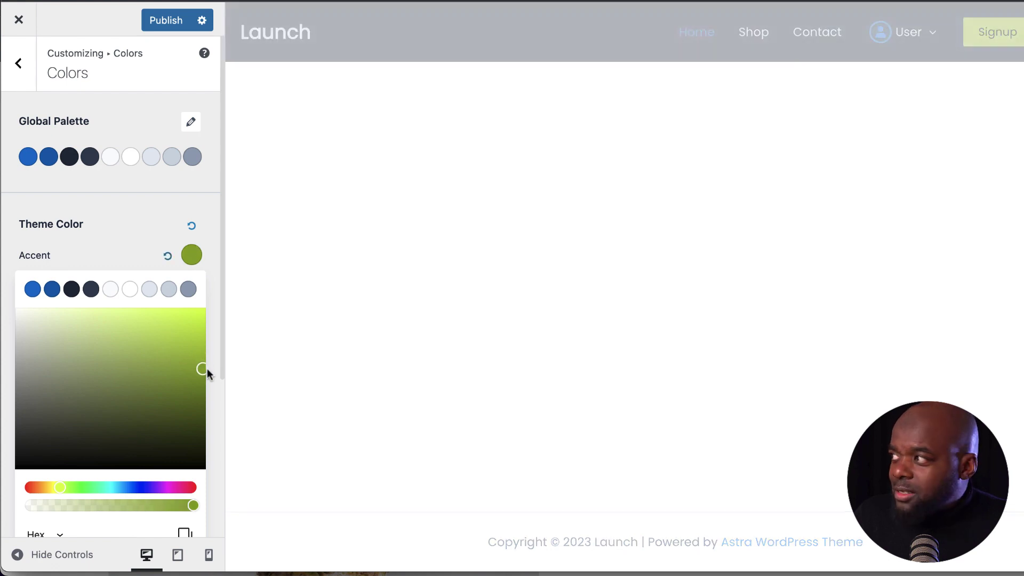
left_click(207, 368)
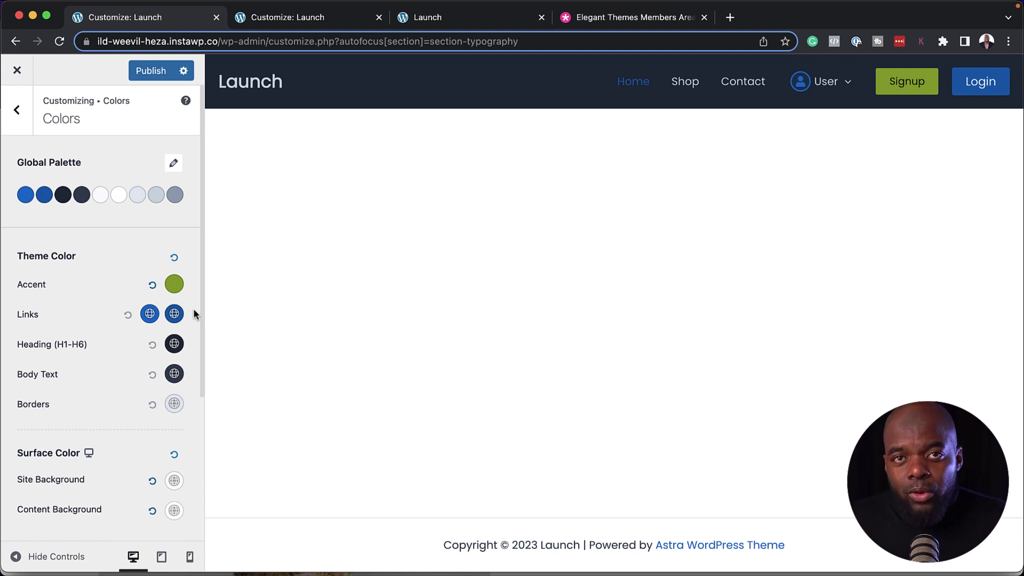
Step: Publish the Customizer colour changes, then enable Visual Builder on the Launch page from scratch
left_click(146, 76)
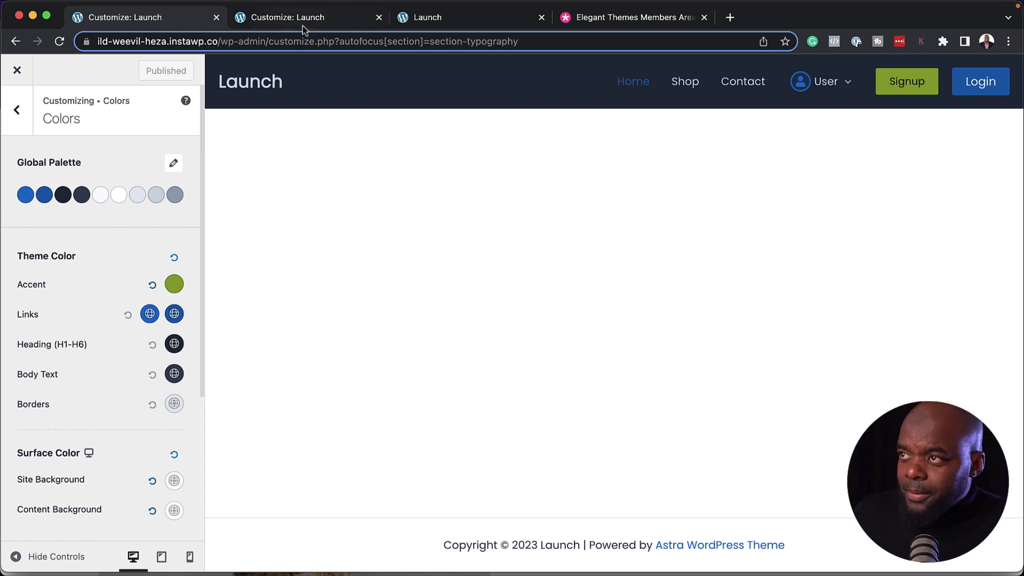
left_click(428, 20)
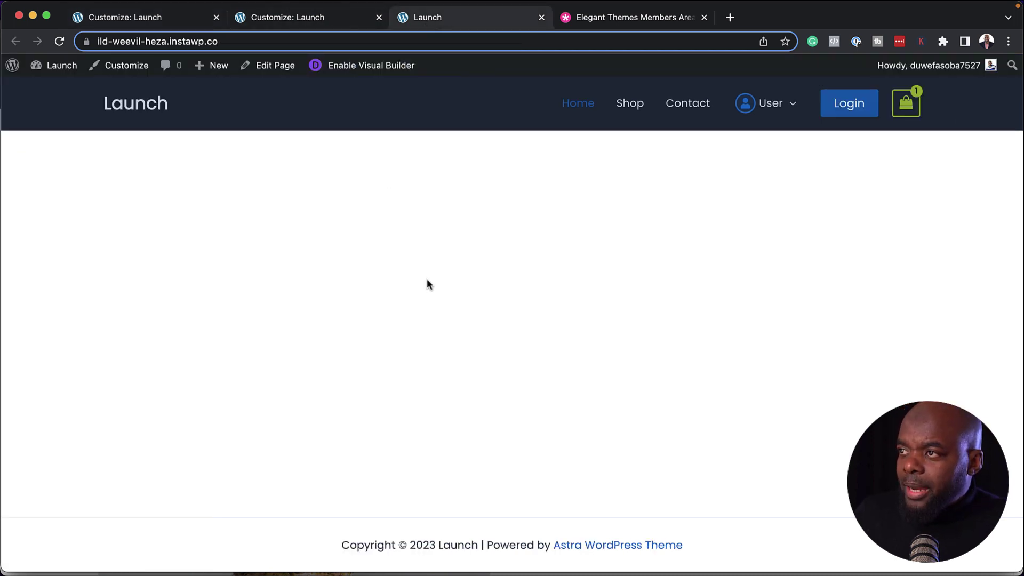
left_click(378, 68)
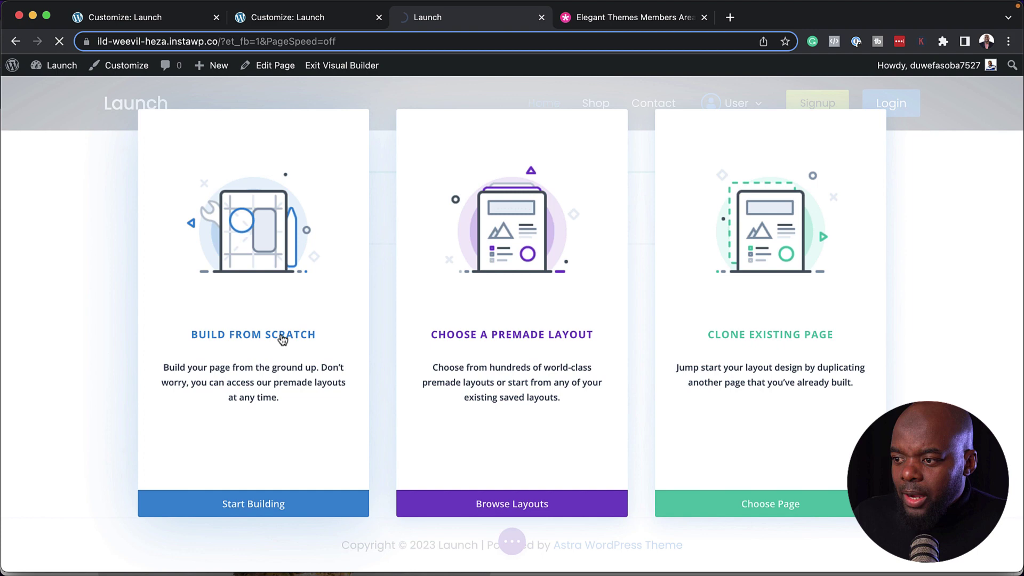
left_click(282, 336)
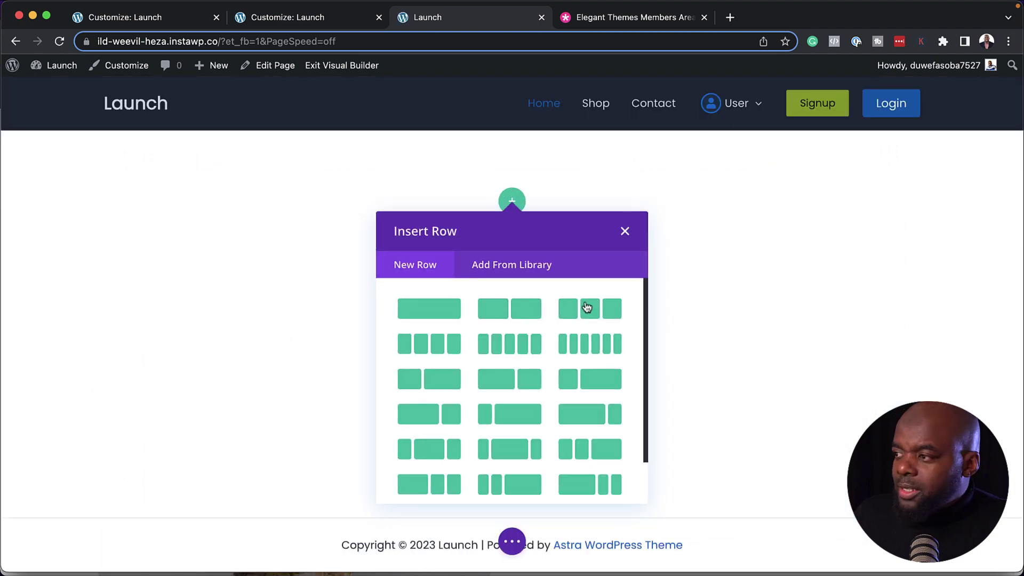
Step: Insert a three-column row and add a Blurb module to its first column
left_click(591, 309)
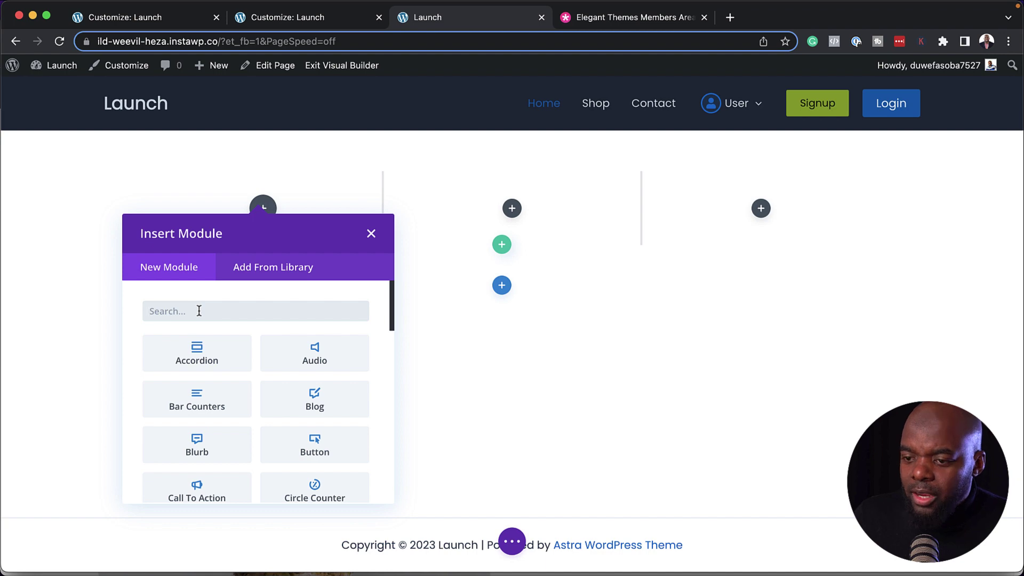
type("blur")
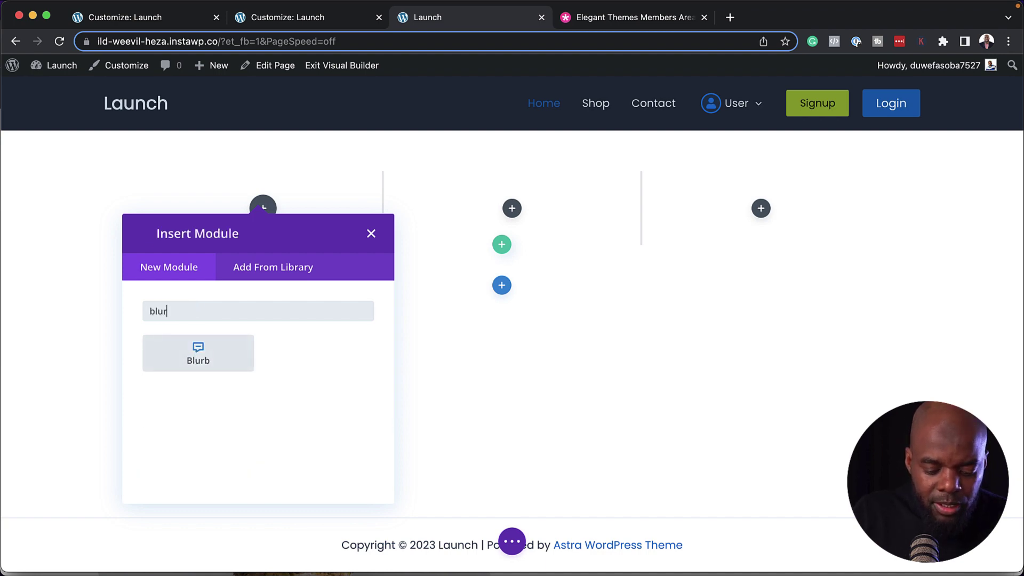
left_click(213, 362)
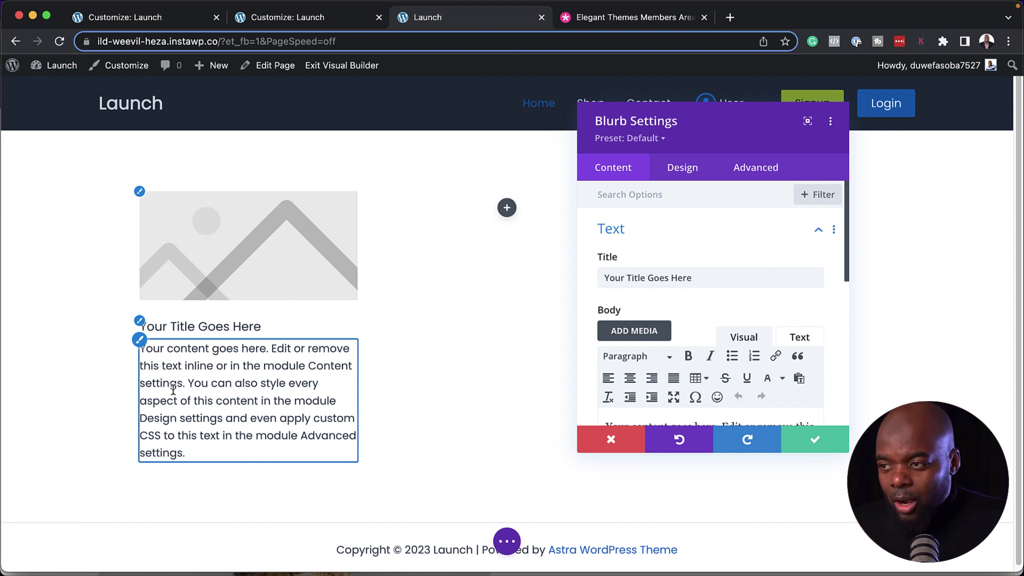
Step: Make the blurb title Bold and red #E02B20, trying Gilda Display before reverting to the default font
left_click(319, 336)
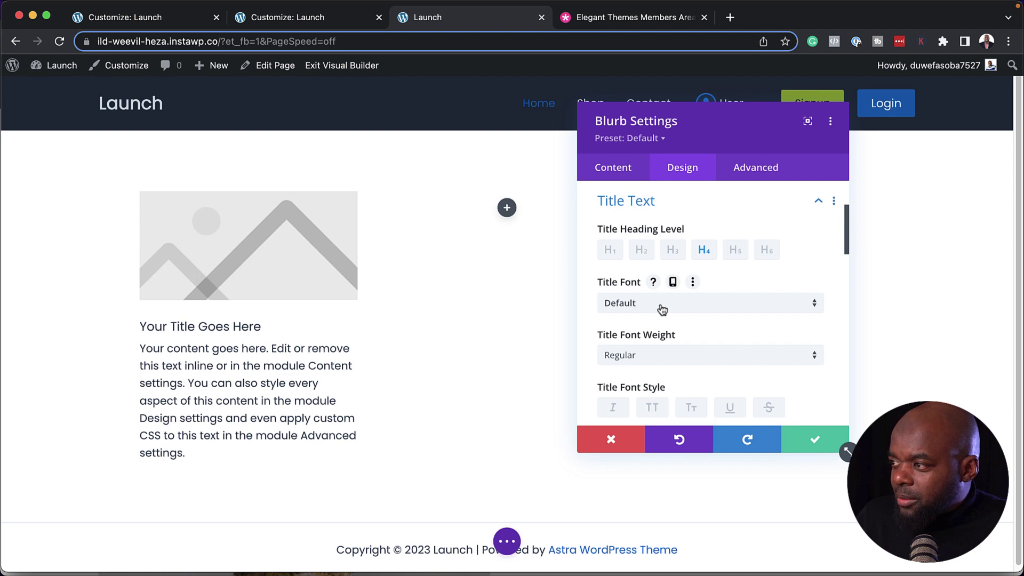
left_click(662, 309)
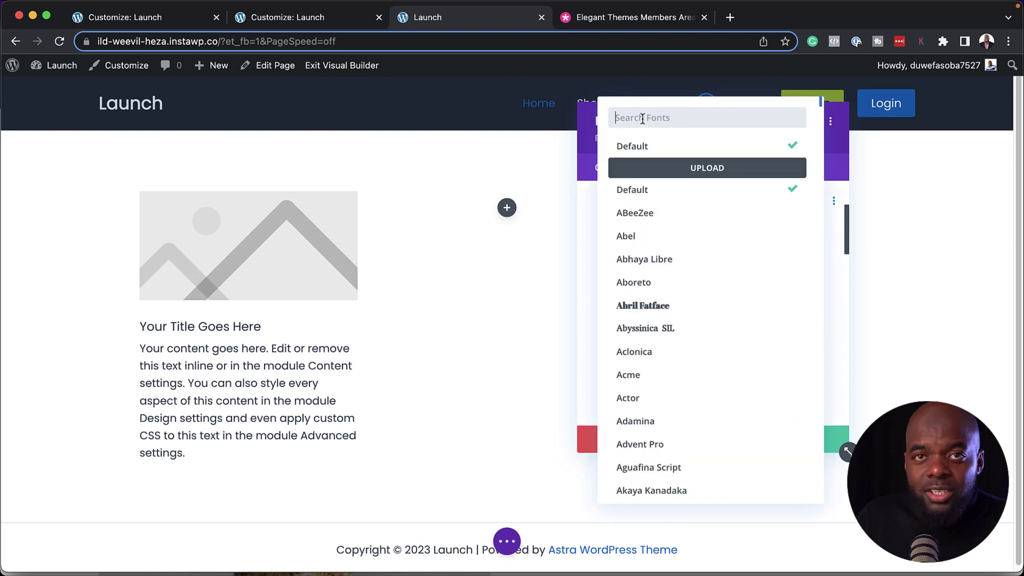
type("play")
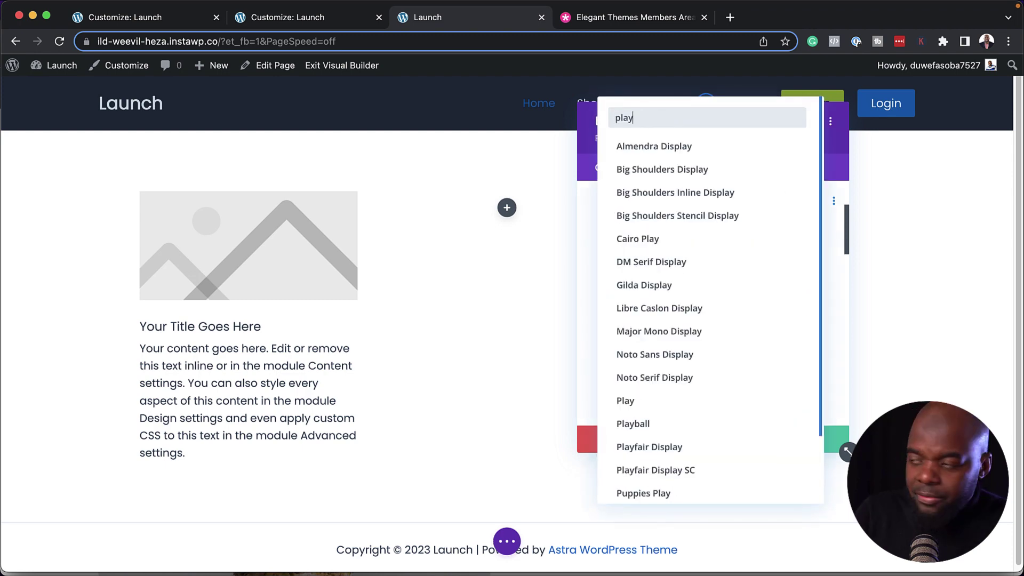
left_click(675, 290)
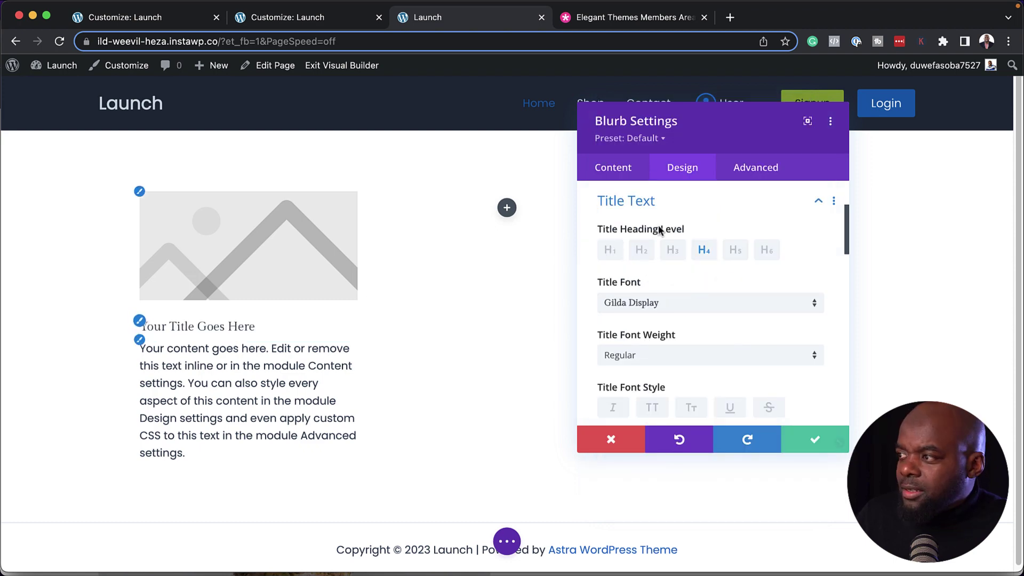
left_click(693, 282)
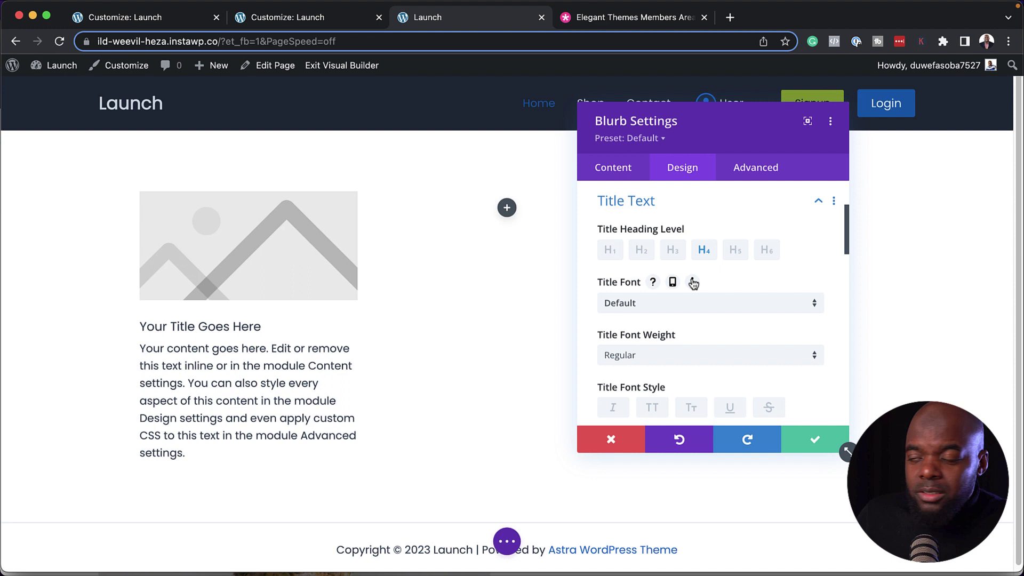
scroll(711, 328, "down", 1)
left_click(694, 322)
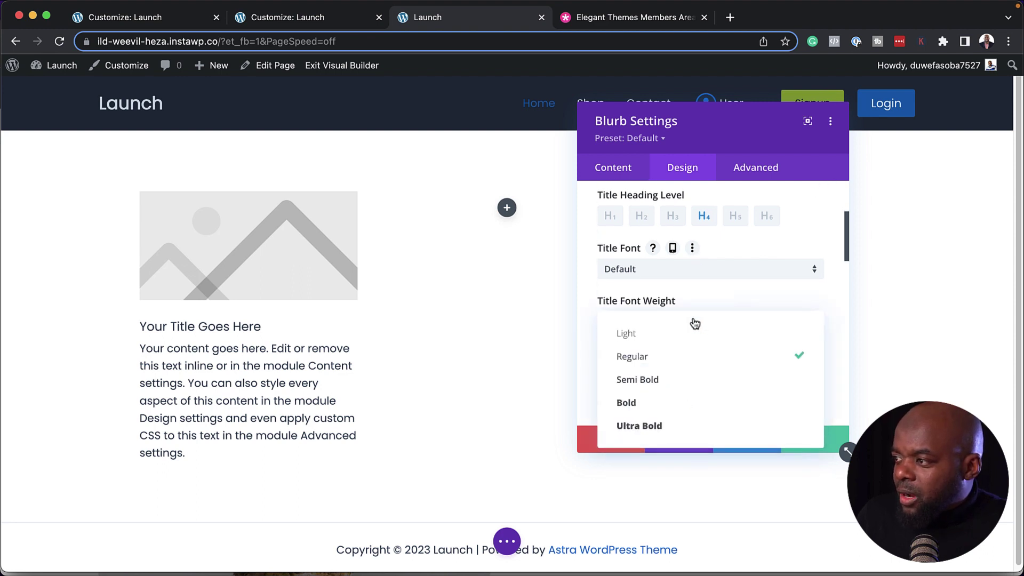
left_click(686, 404)
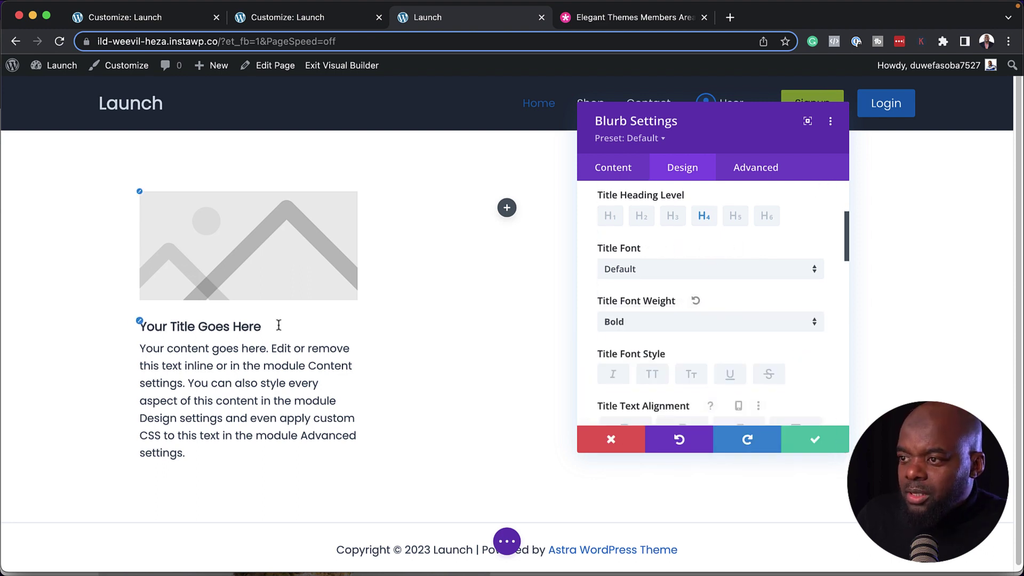
scroll(663, 268, "down", 6)
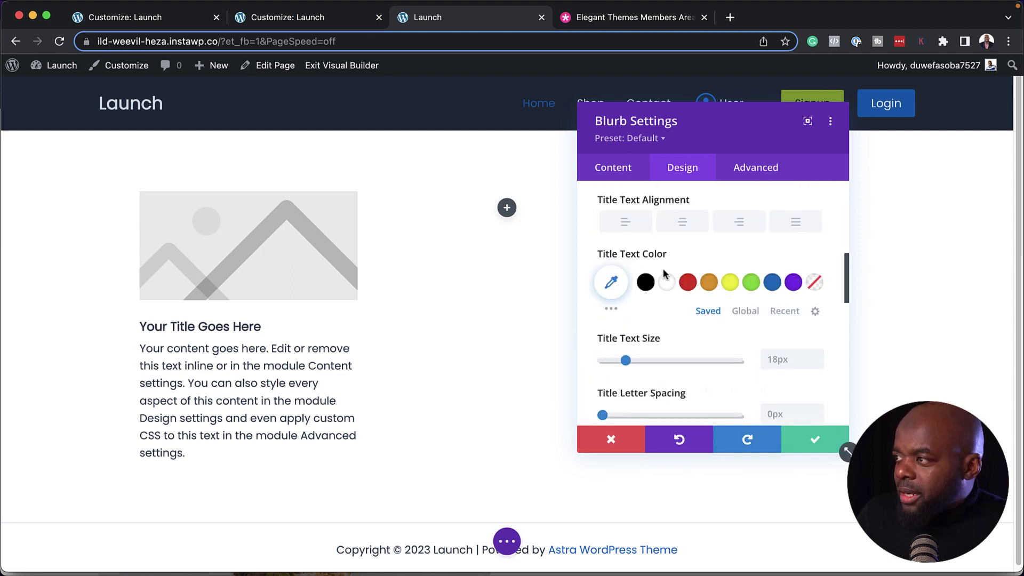
left_click(690, 283)
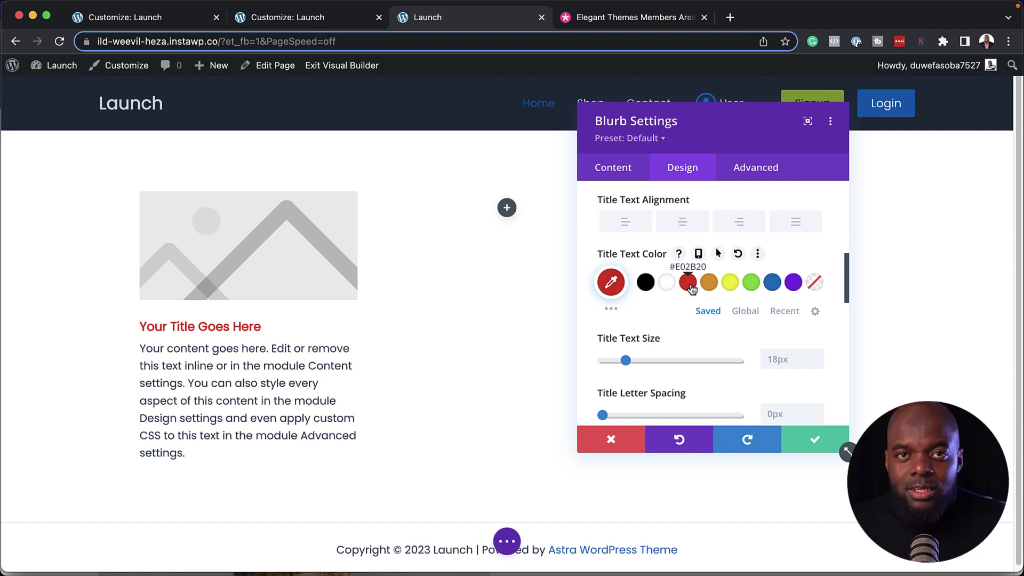
Step: Save the blurb, add a Fullwidth Header module below it, and turn on Make Fullscreen
left_click(815, 439)
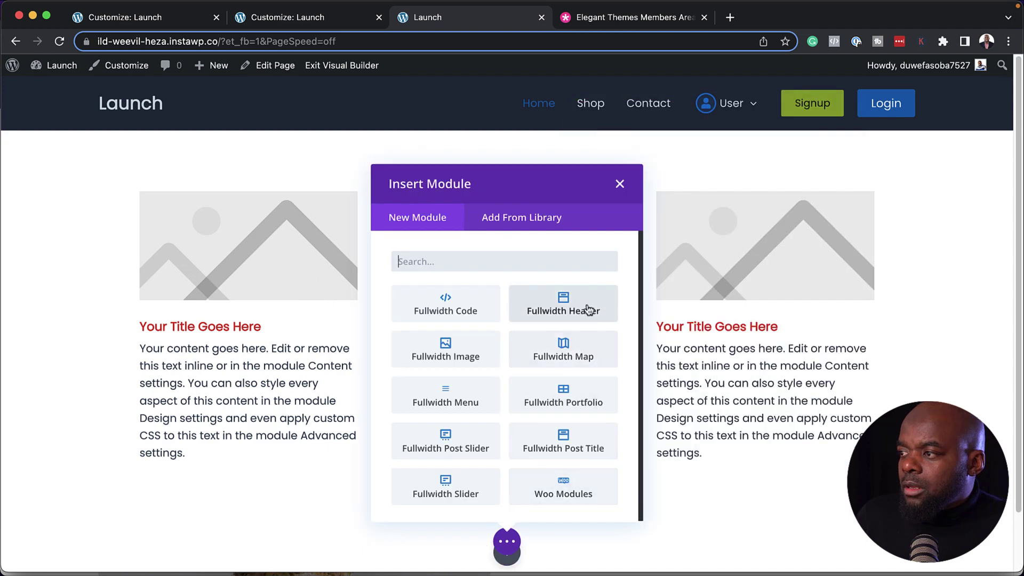
left_click(589, 309)
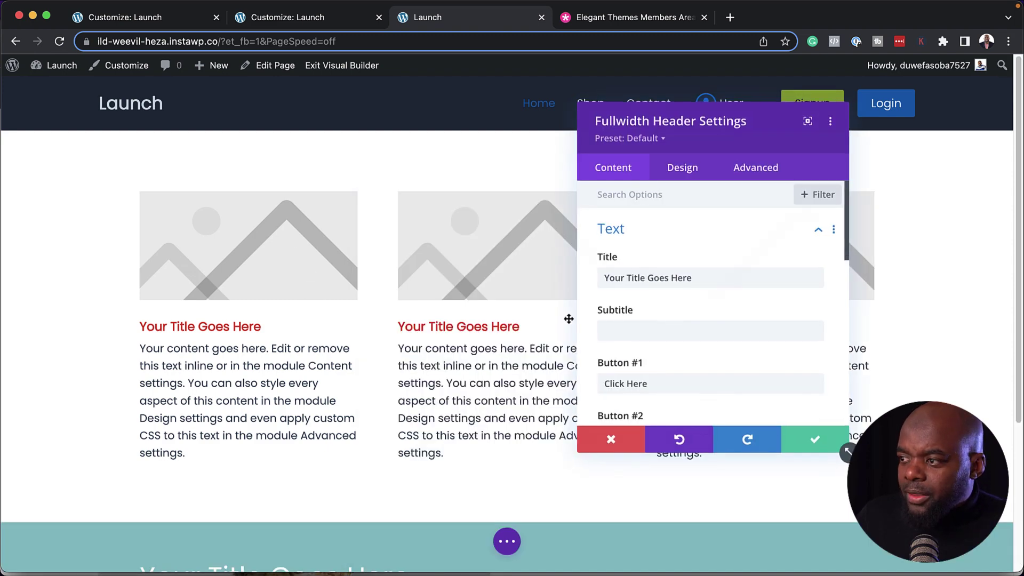
scroll(429, 412, "down", 2)
scroll(430, 412, "down", 5)
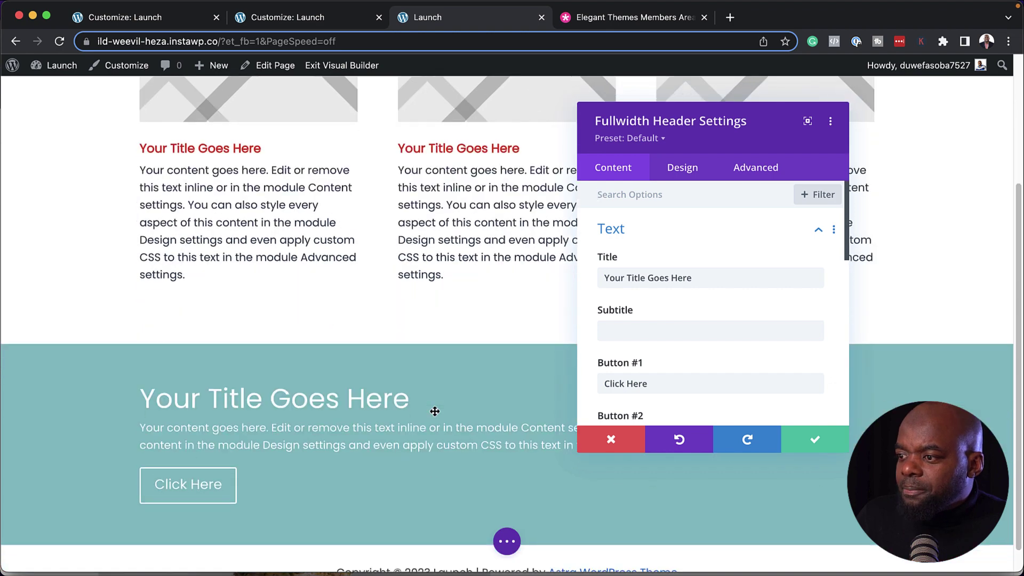
left_click(684, 168)
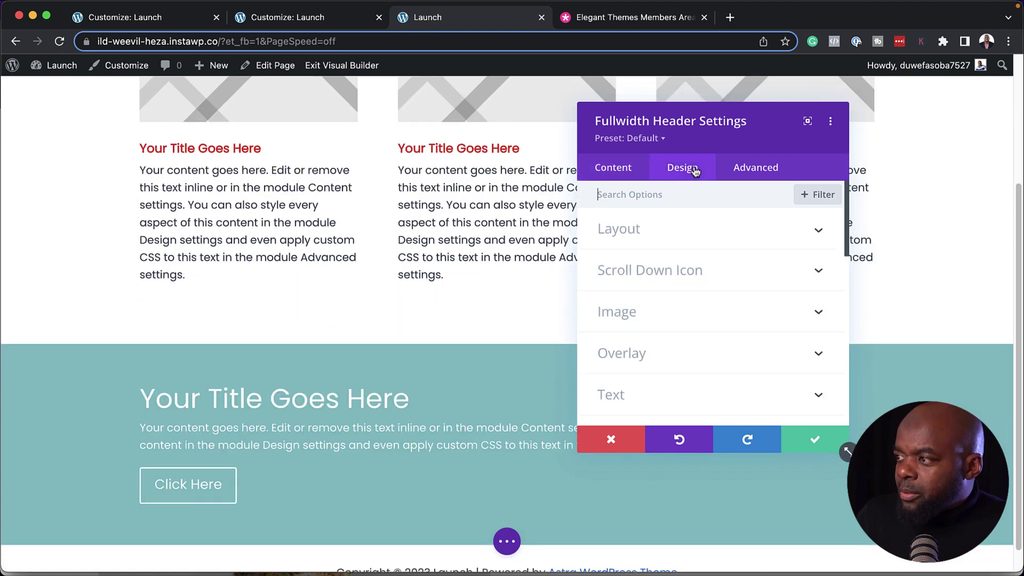
left_click(629, 232)
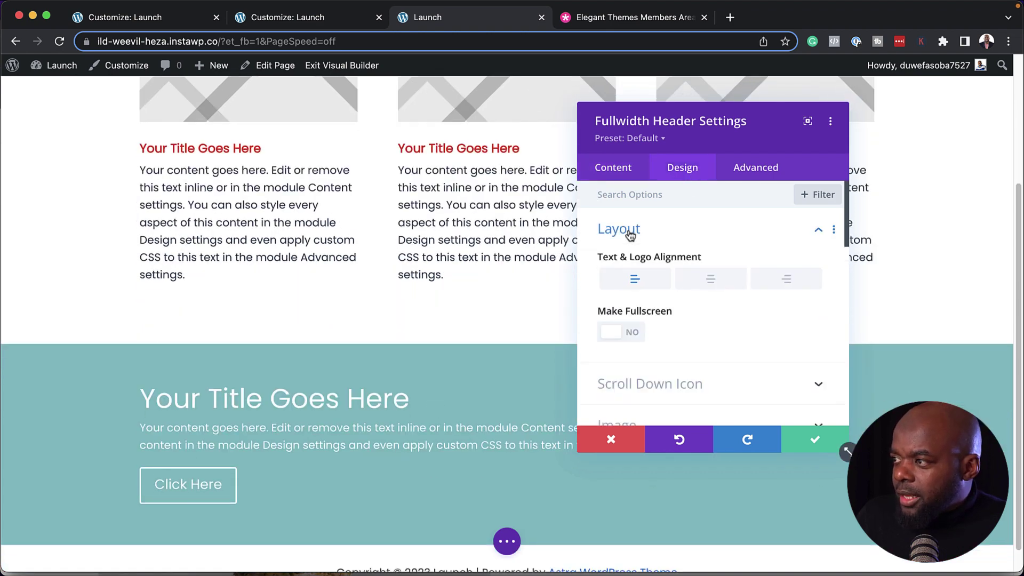
left_click(639, 338)
Step: Set the header's background image to the jeep photo from the media library
left_click(613, 168)
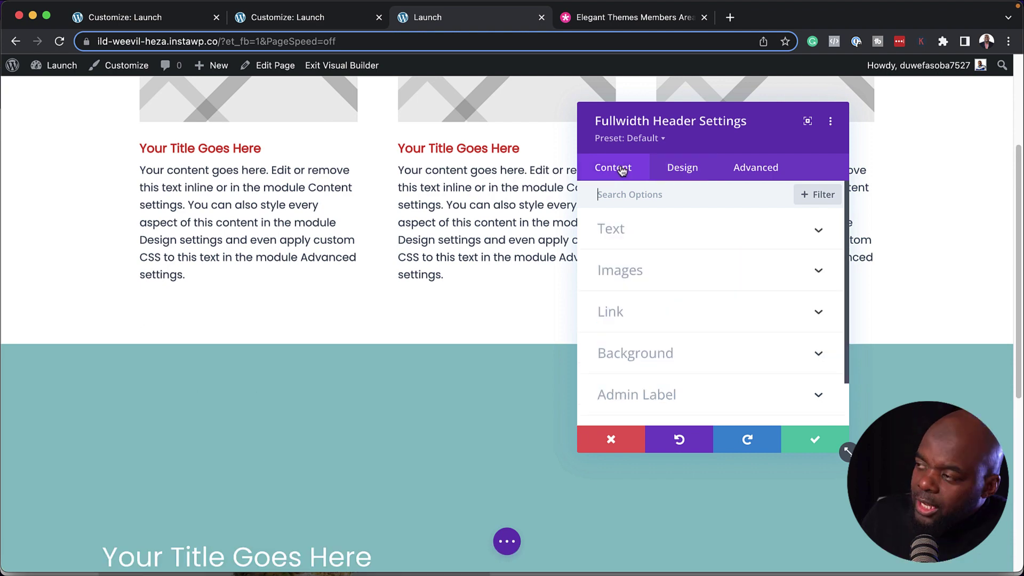
left_click(670, 357)
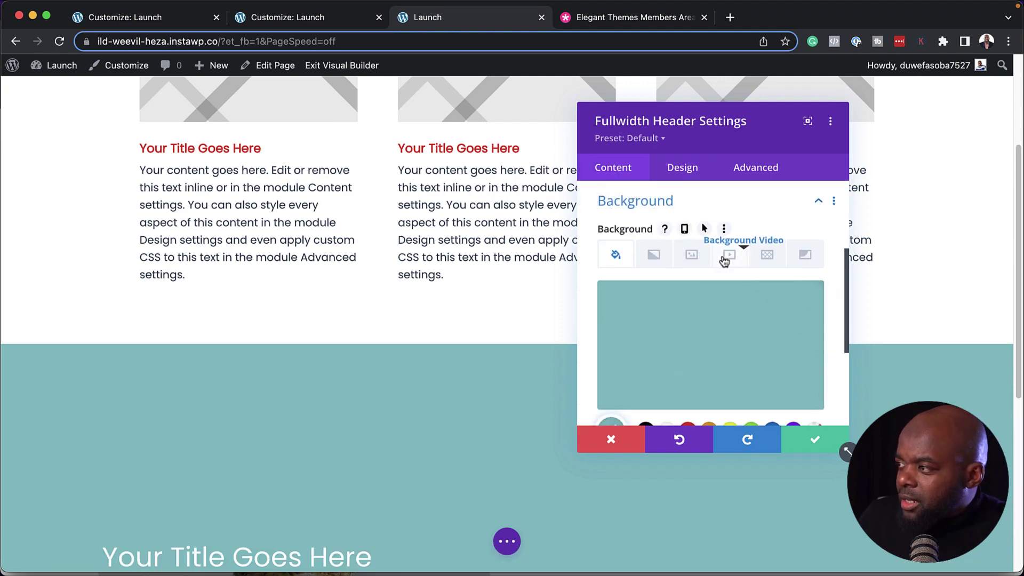
left_click(692, 256)
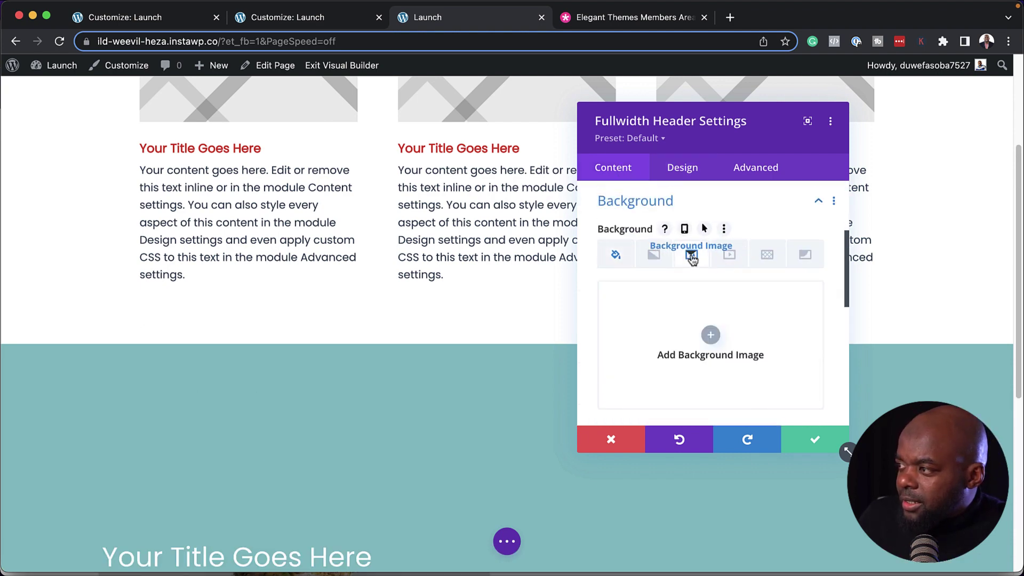
left_click(710, 335)
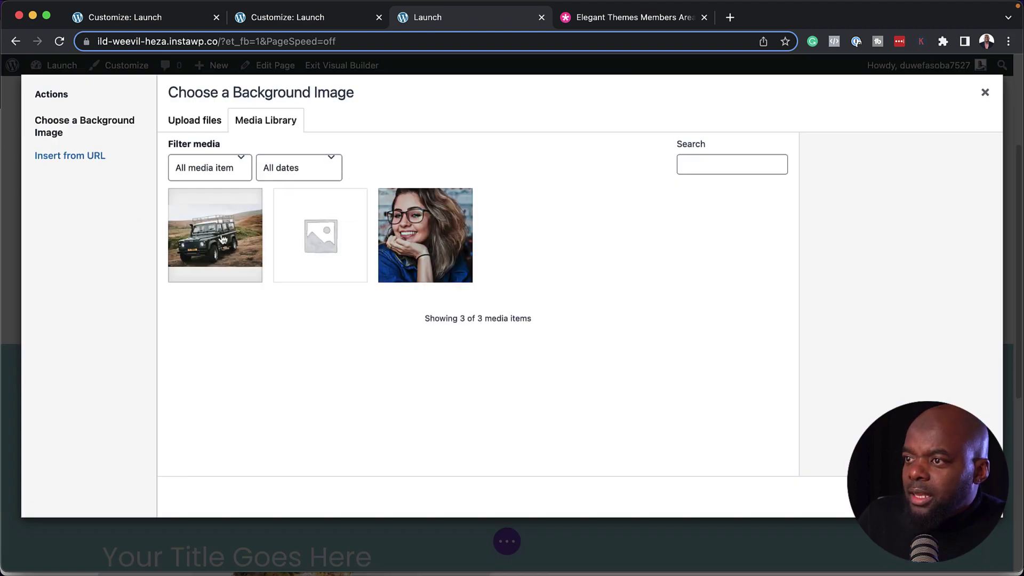
left_click(222, 238)
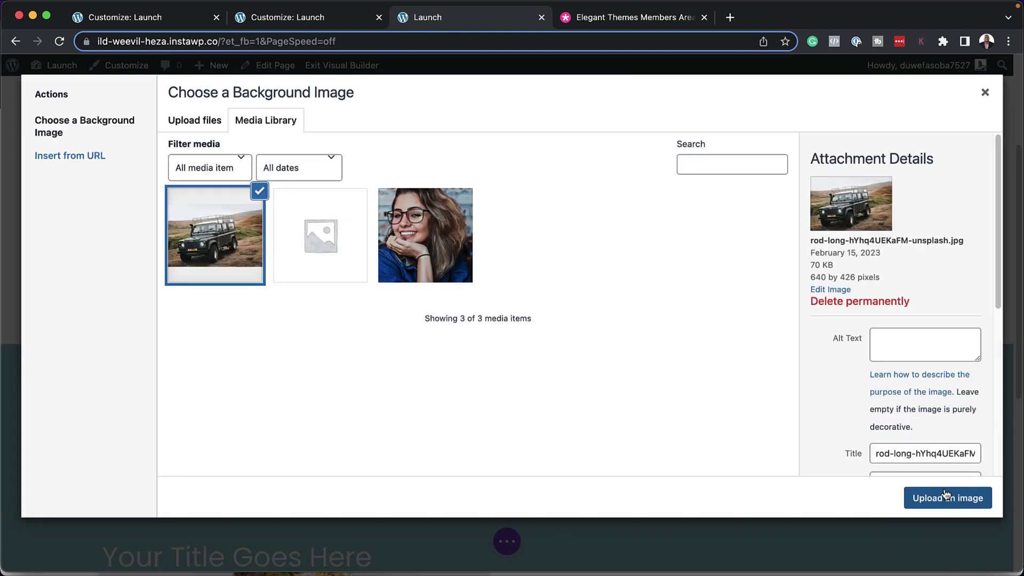
left_click(937, 495)
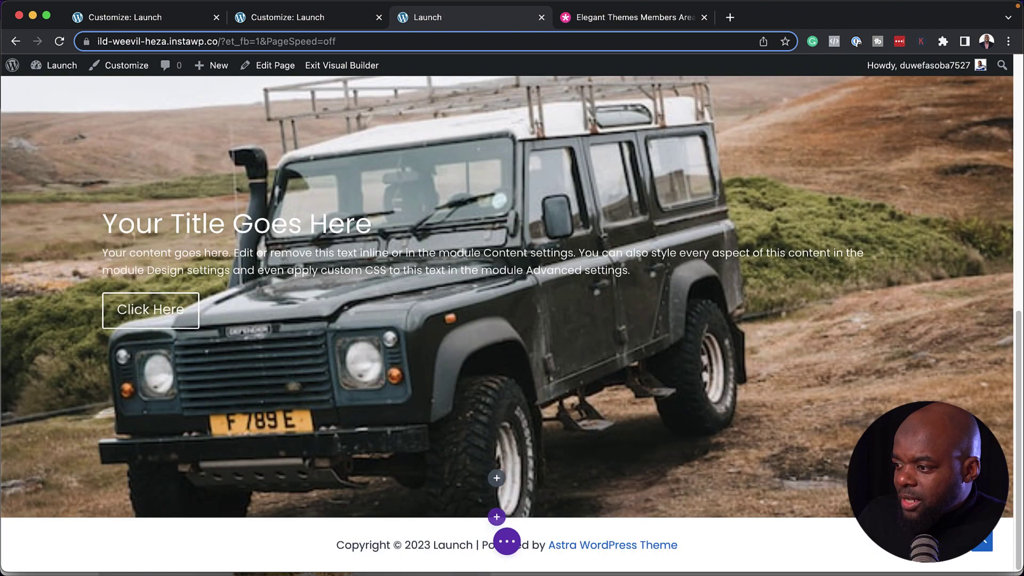
Step: Drag the jeep header section above the blurb row, then switch to the other Launch tab
scroll(222, 336, "up", 5)
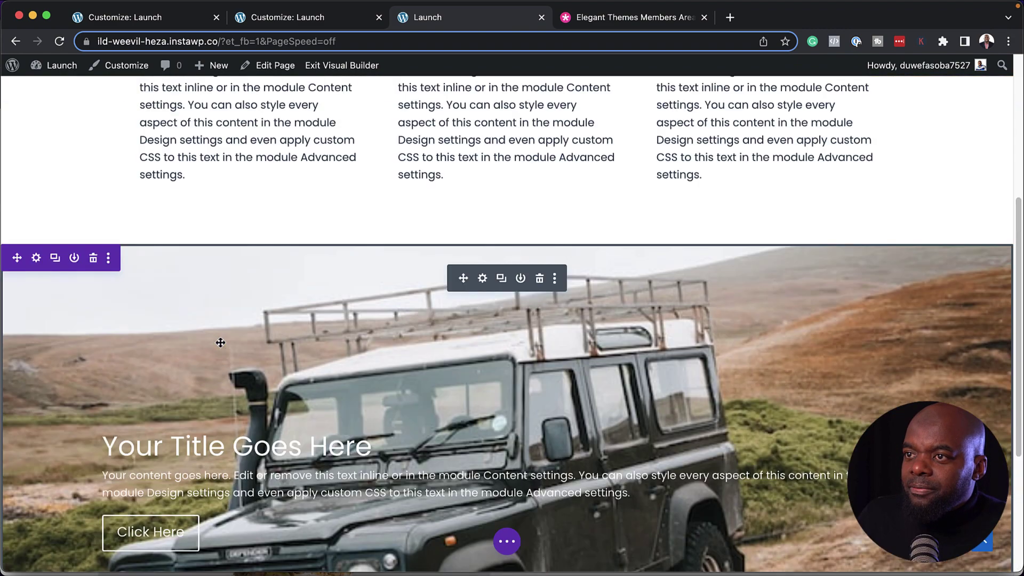
left_click_drag(16, 335, 303, 200)
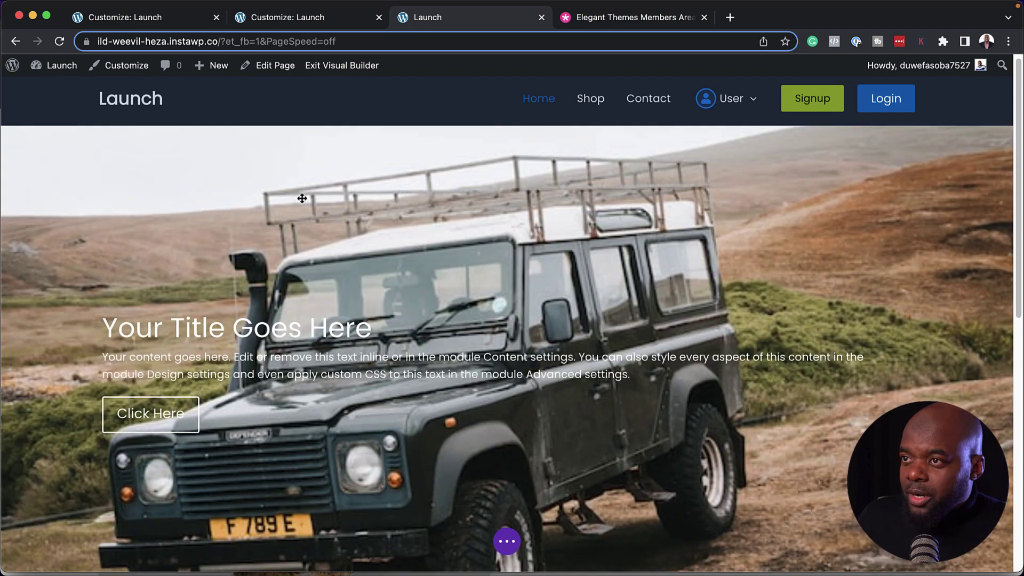
scroll(789, 327, "down", 5)
scroll(791, 326, "up", 5)
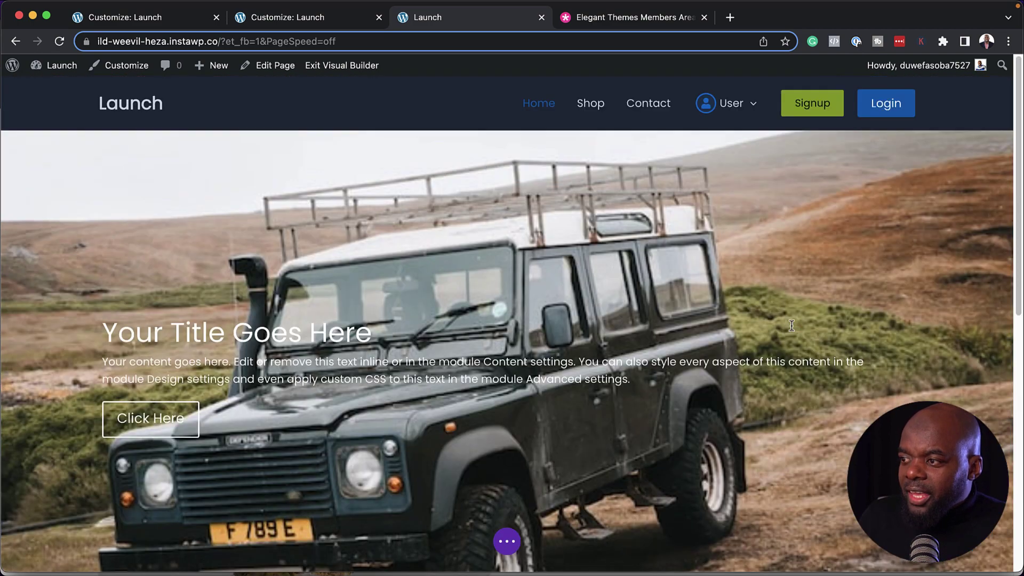
mouse_move(793, 325)
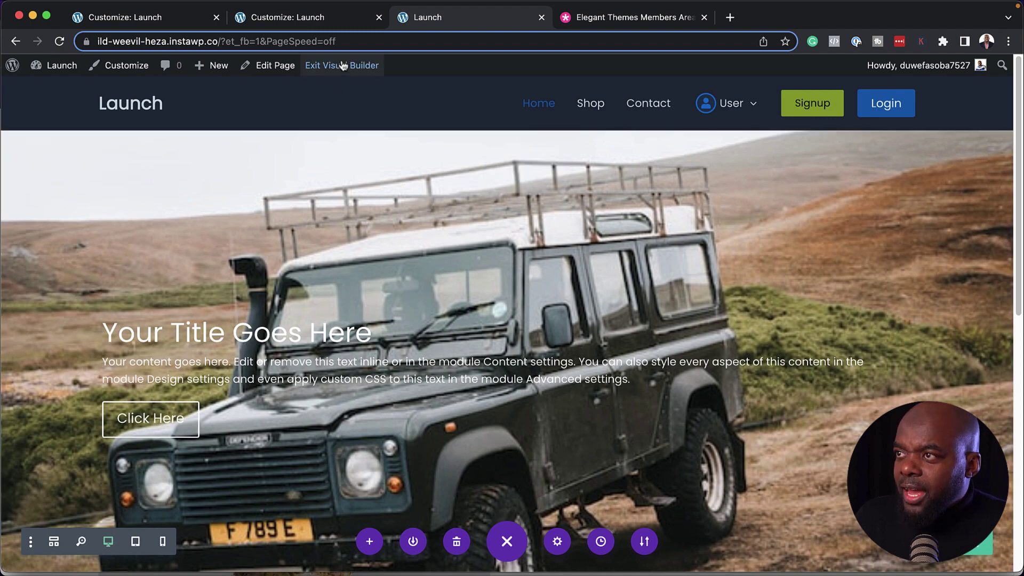
left_click(331, 20)
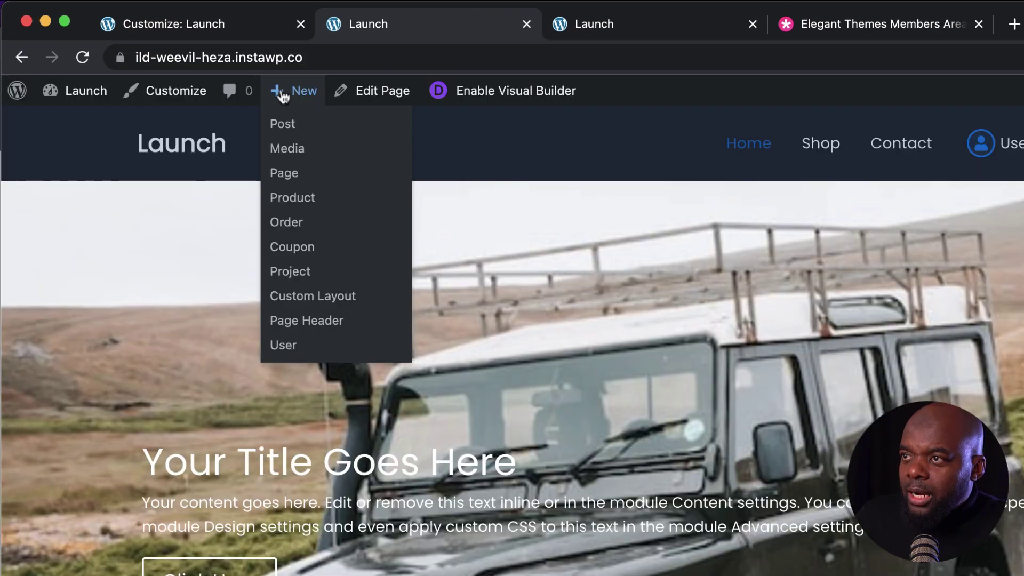
Step: Create a new page titled 'Style' and open it in the Divi Builder
left_click(292, 181)
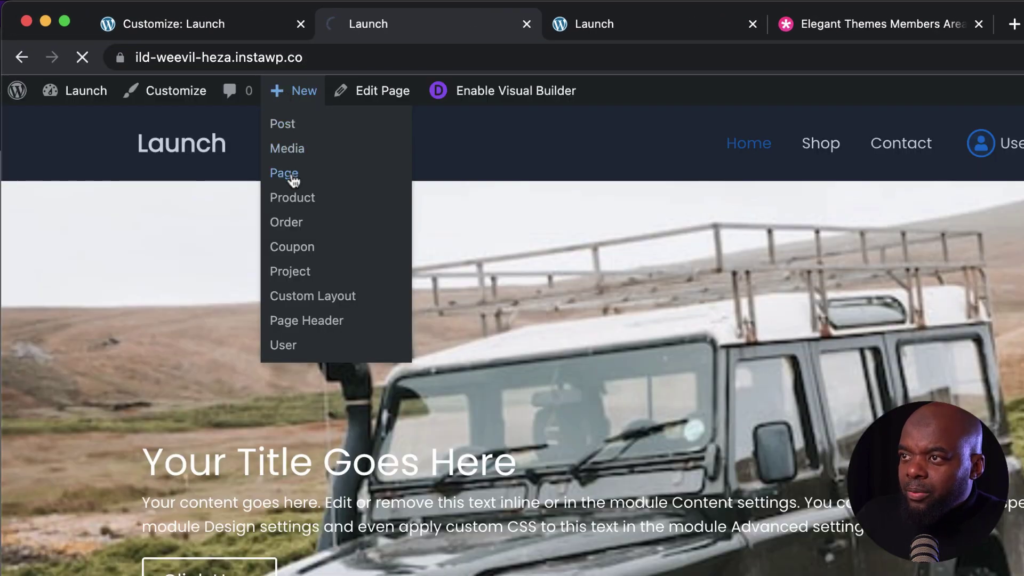
type("St")
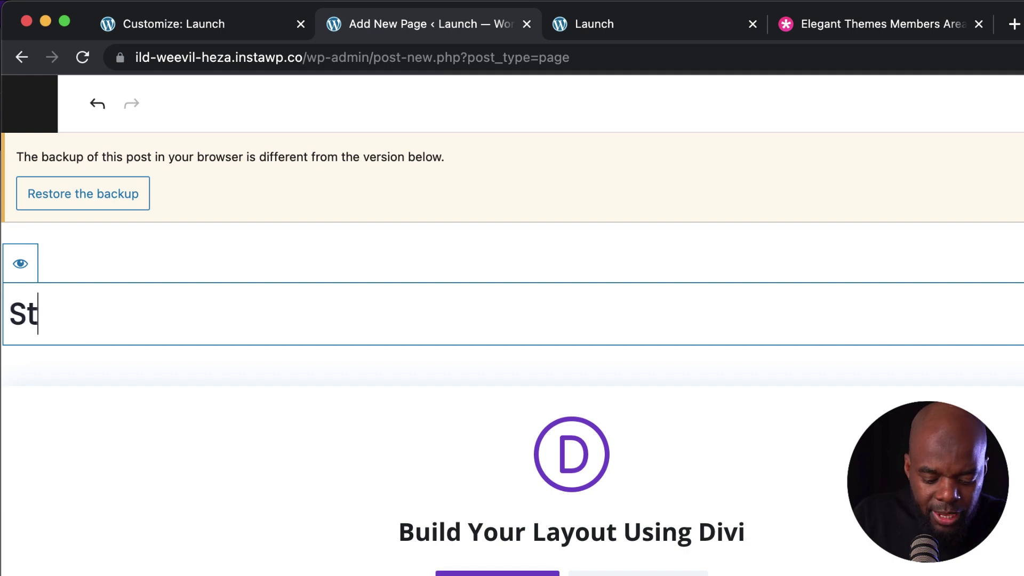
type("yle")
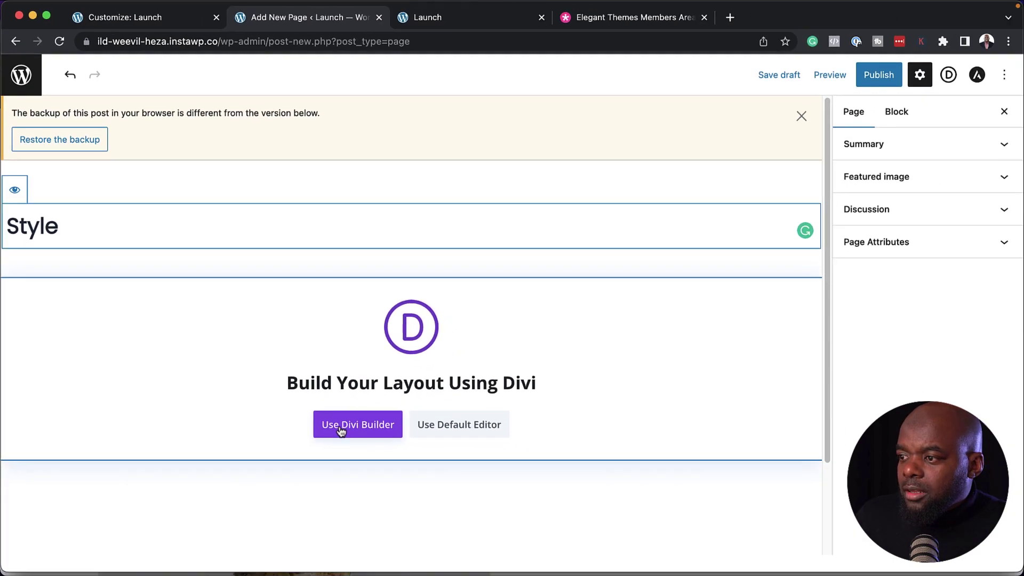
left_click(341, 428)
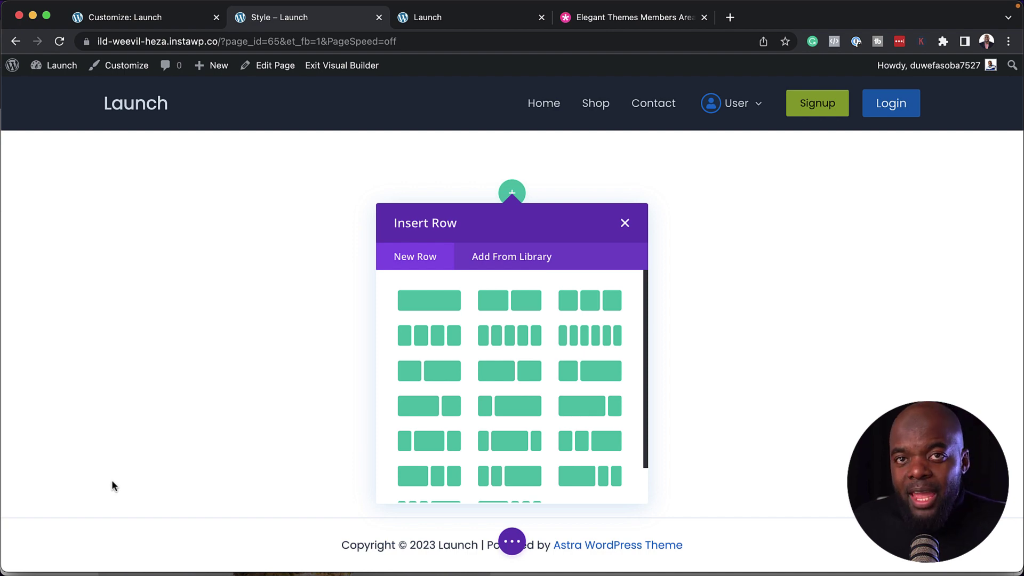
Step: Import the DDG PRO2.json layout with its presets into the Style page and publish it
left_click(46, 555)
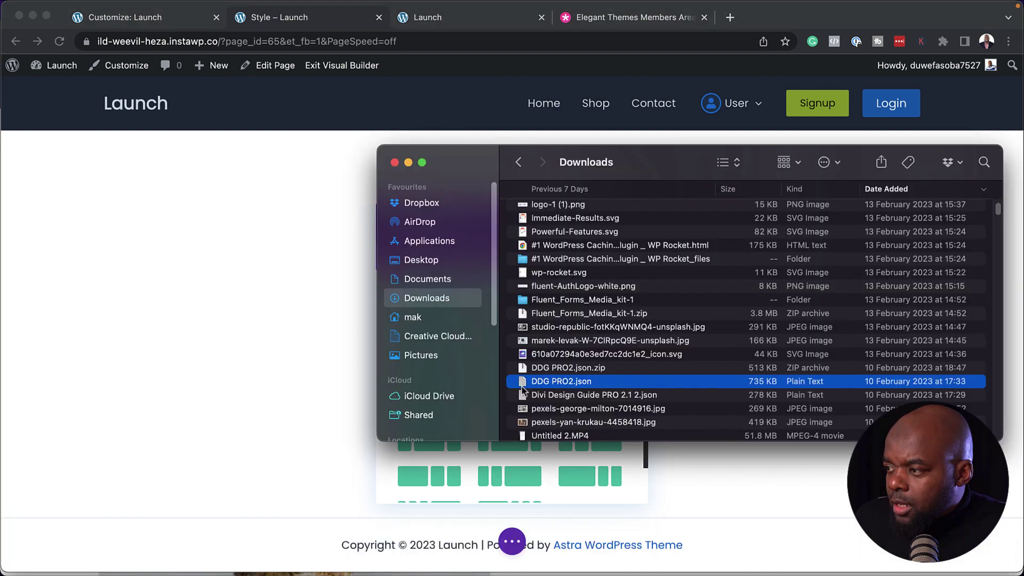
left_click_drag(523, 385, 245, 350)
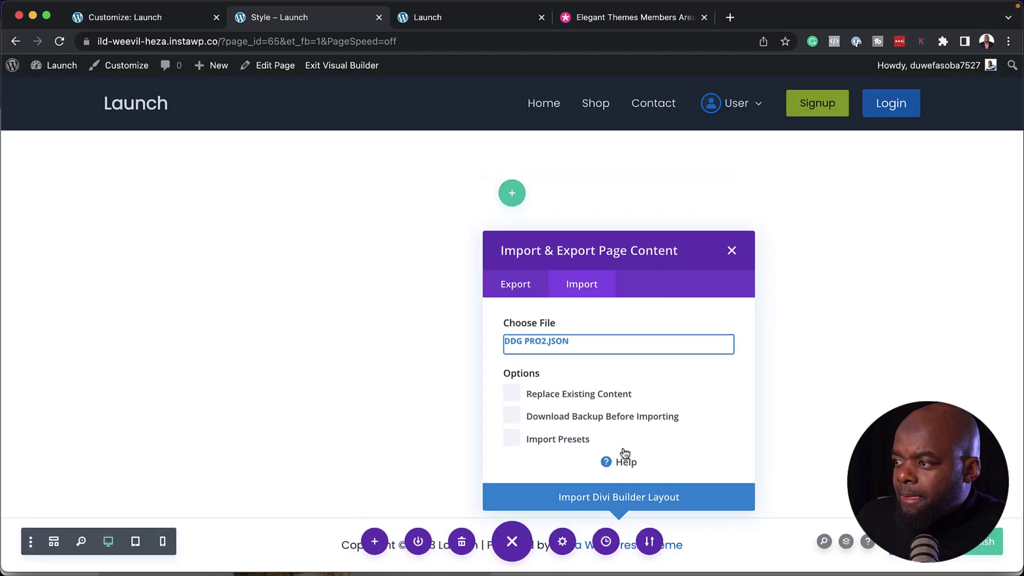
left_click(513, 443)
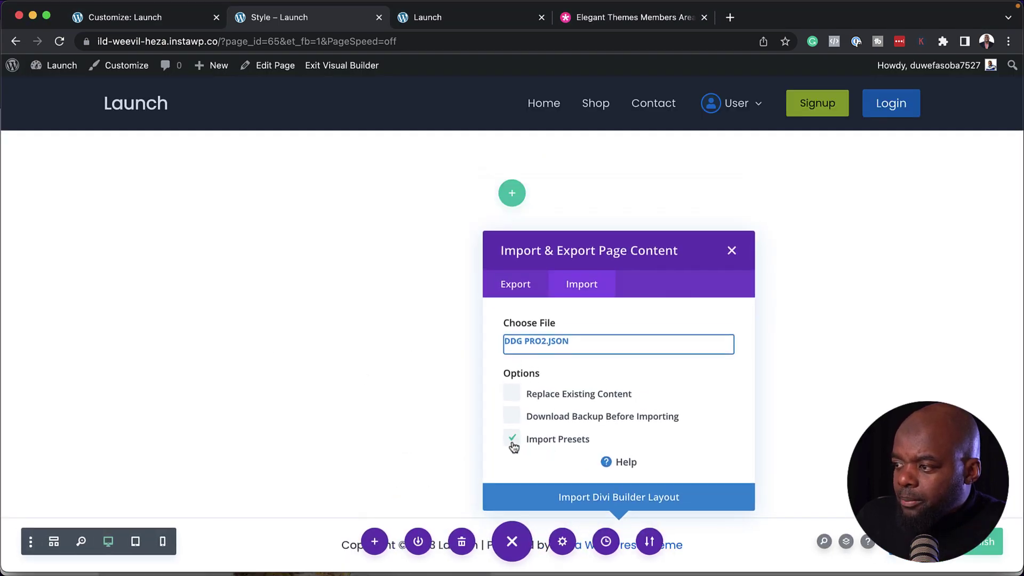
left_click(628, 499)
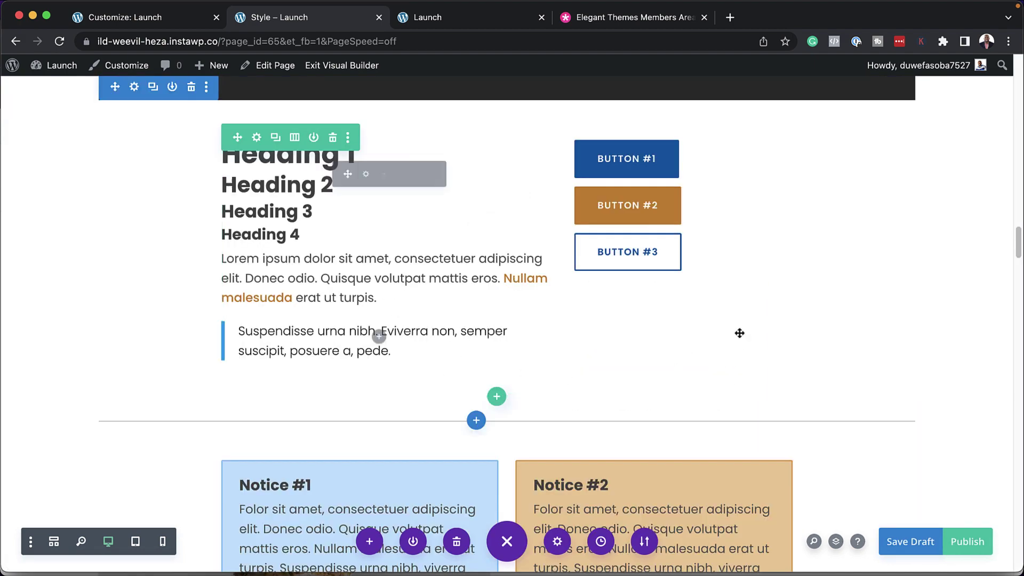
left_click(966, 542)
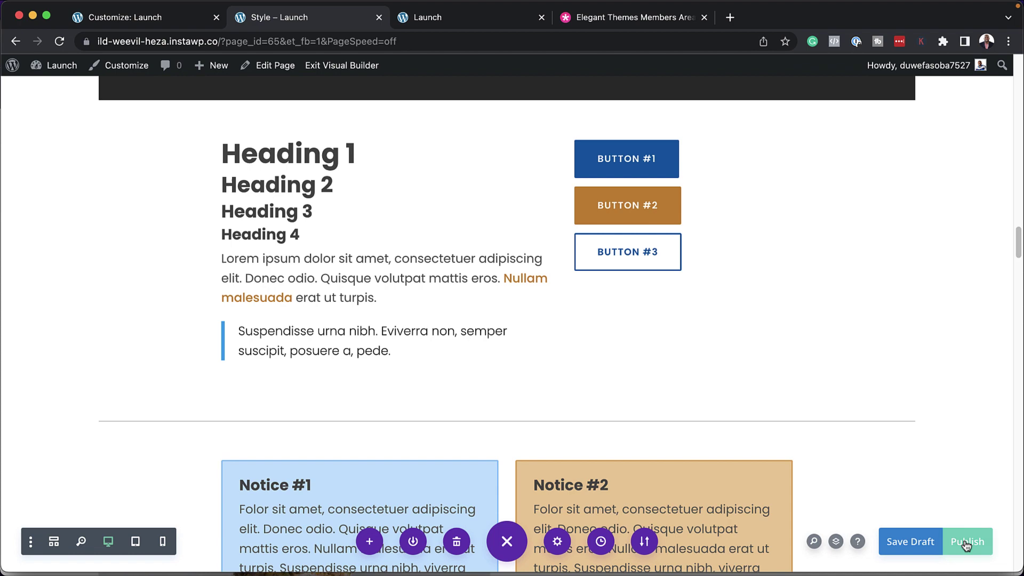
Step: Reload the home page and apply the Fullwidth Header #2 Light Left preset to the jeep header
left_click(457, 17)
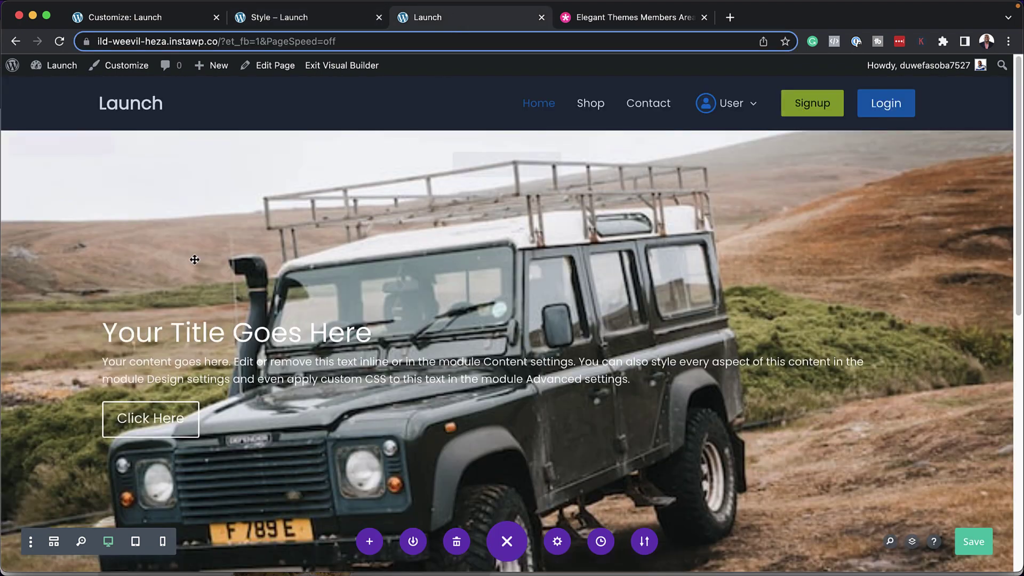
left_click(60, 43)
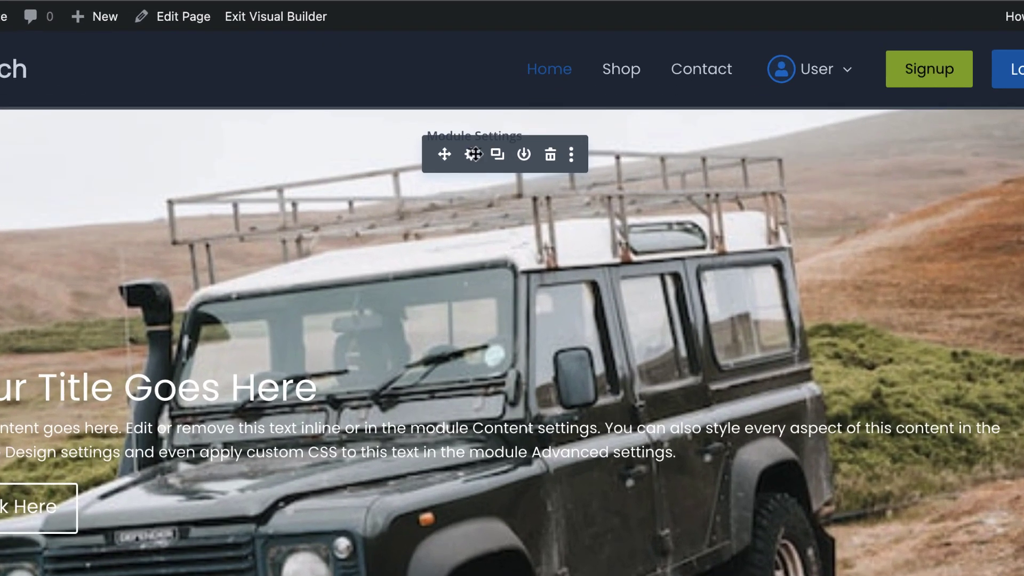
left_click(476, 154)
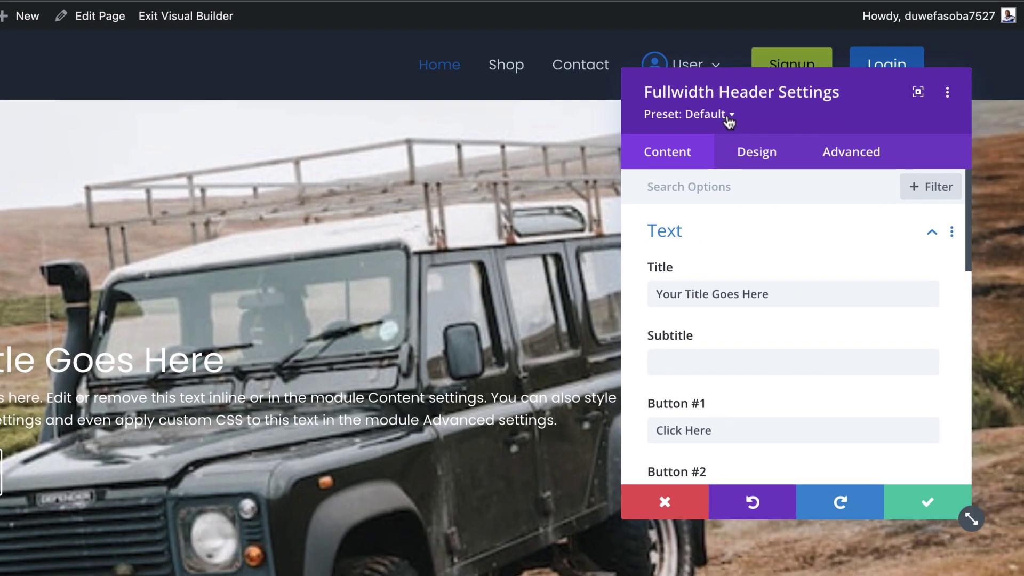
left_click(865, 124)
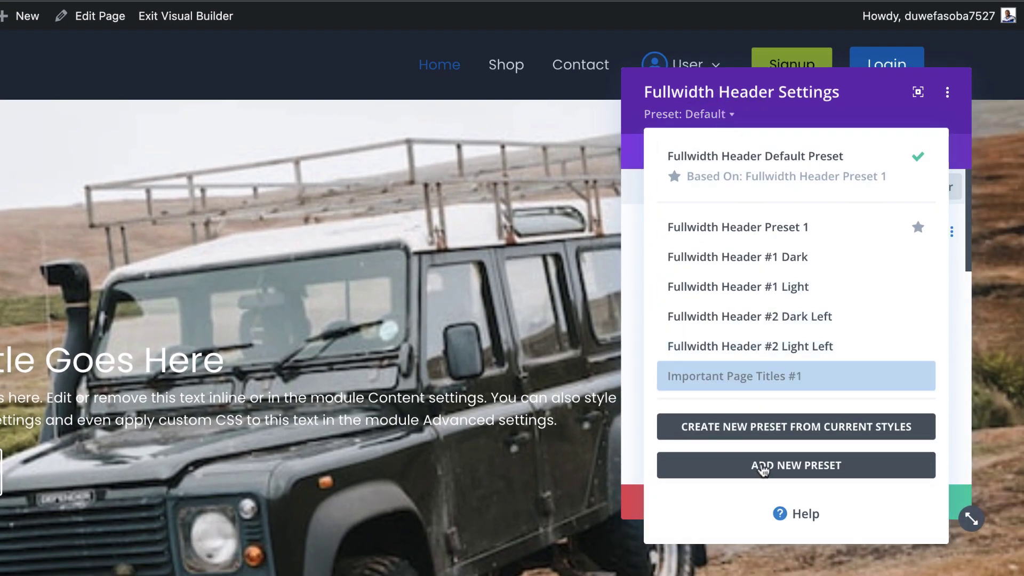
left_click(704, 348)
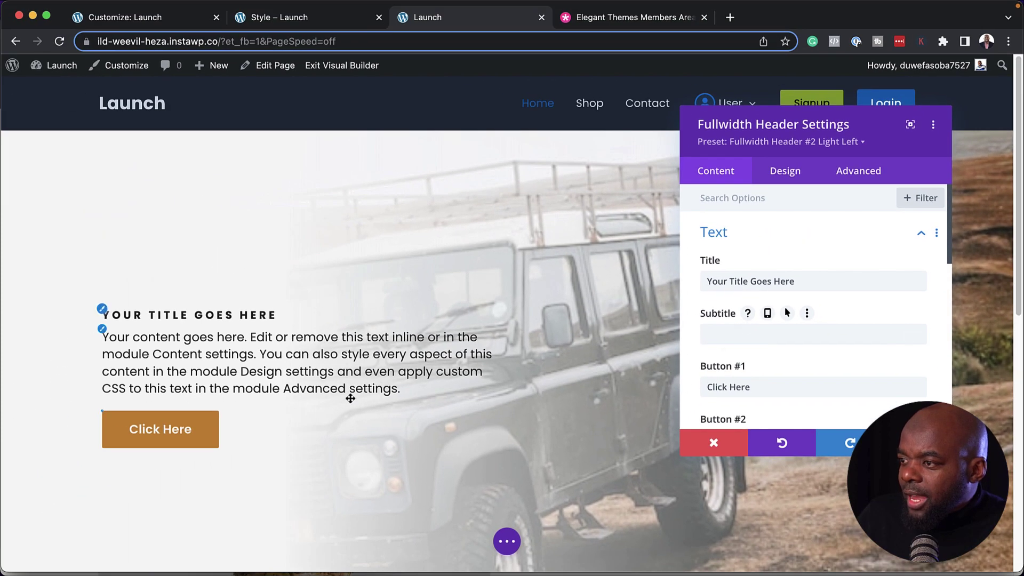
scroll(522, 347, "down", 2)
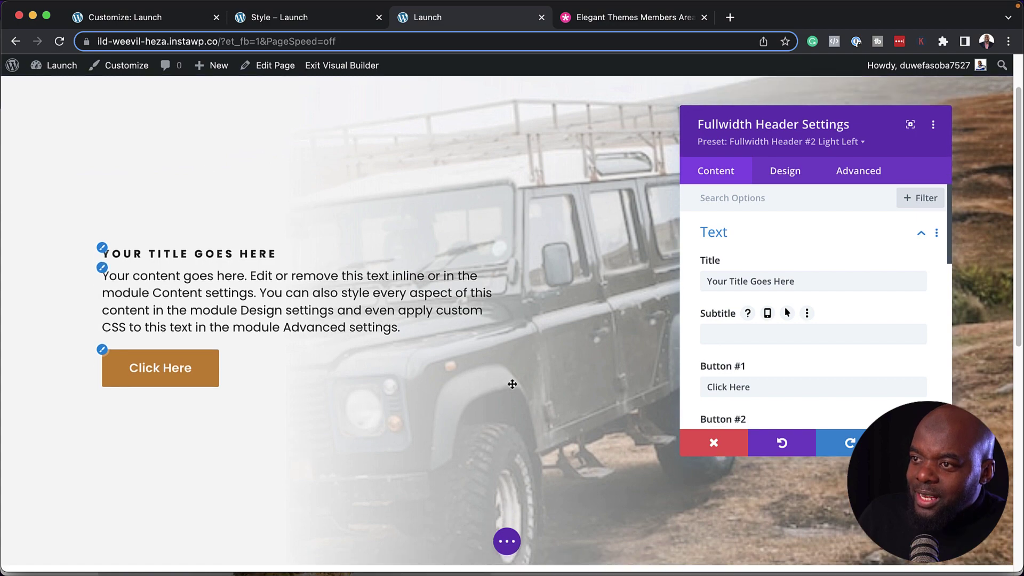
scroll(522, 385, "down", 5)
scroll(522, 384, "up", 5)
key("Escape")
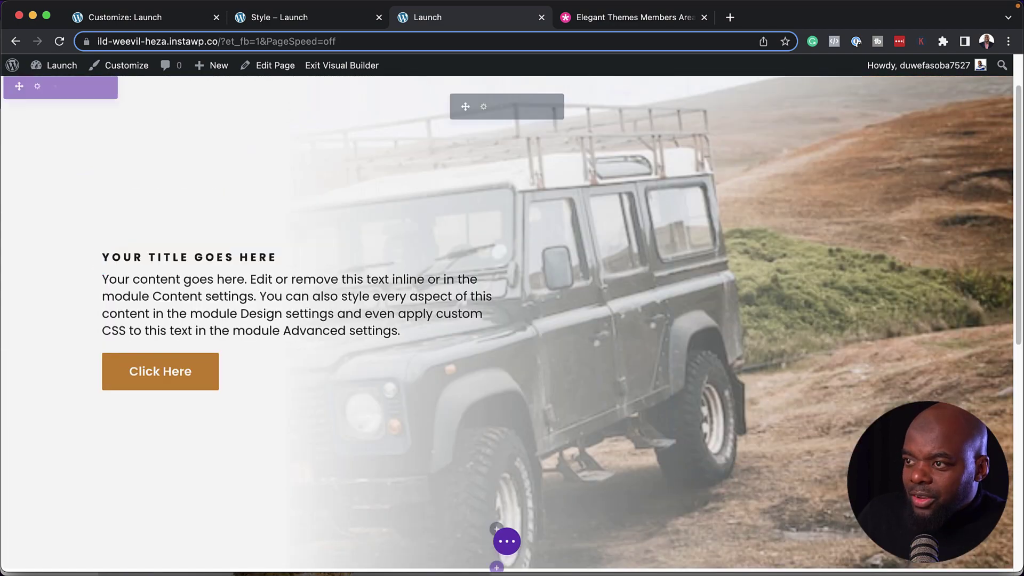
scroll(457, 379, "down", 8)
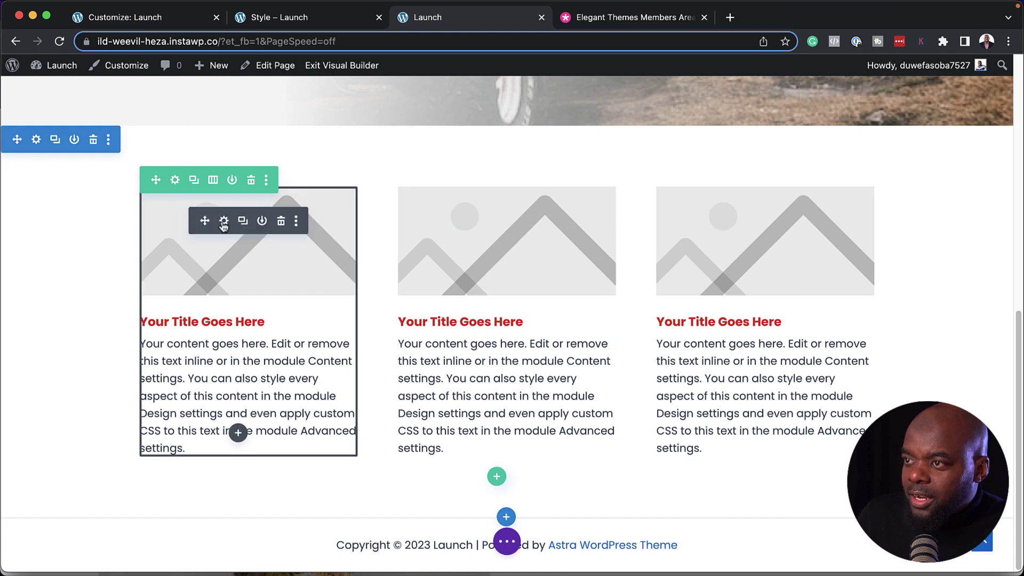
Step: Give the first blurb the Blurb #4 preset with a radio-button icon instead of an image
left_click(224, 222)
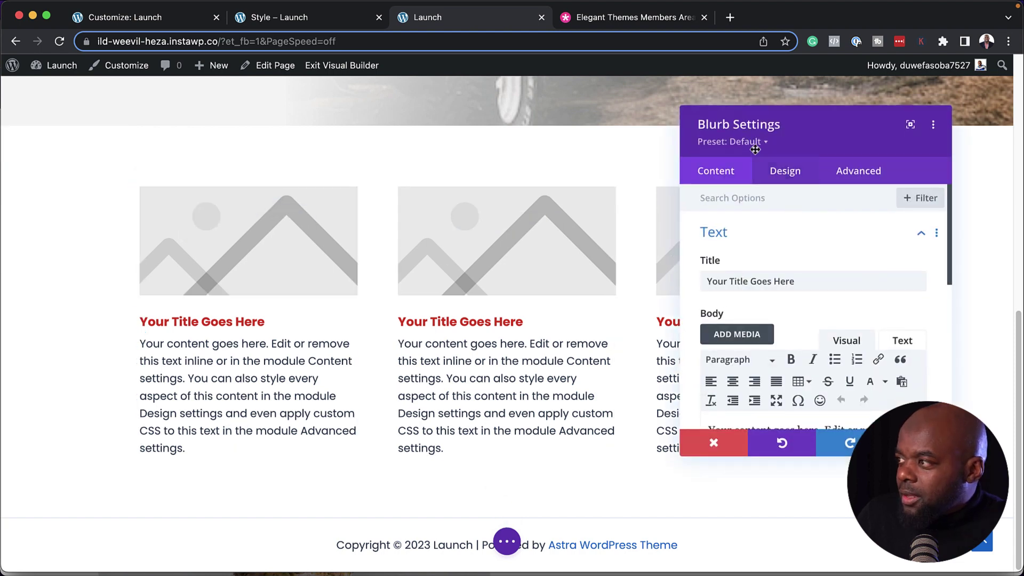
left_click(754, 143)
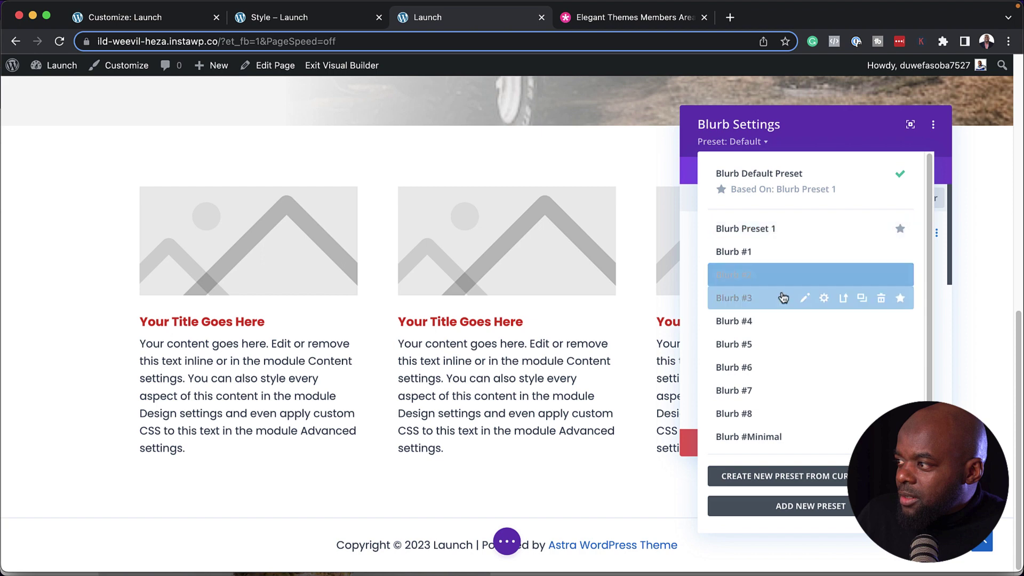
left_click(738, 322)
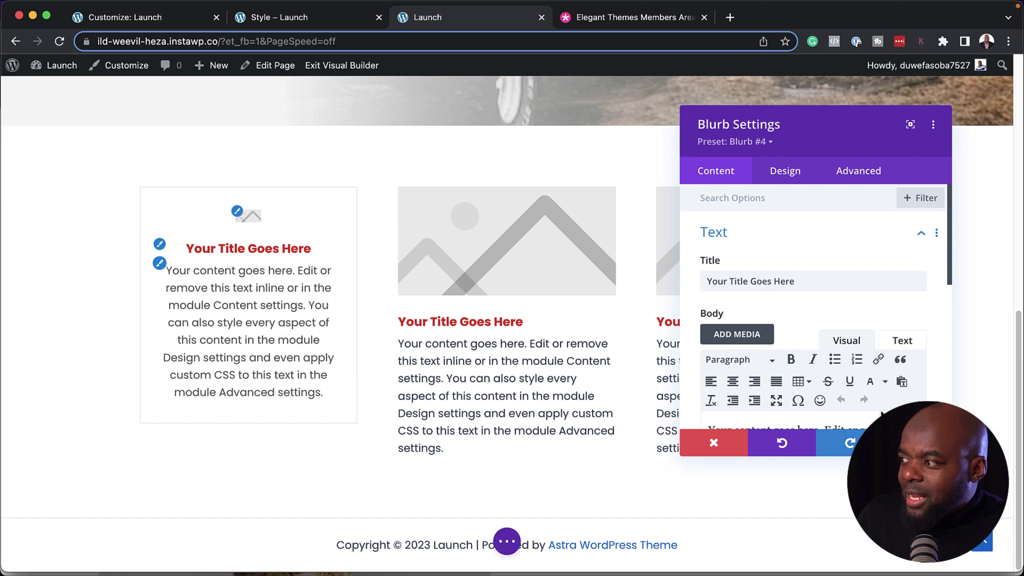
scroll(779, 309, "down", 5)
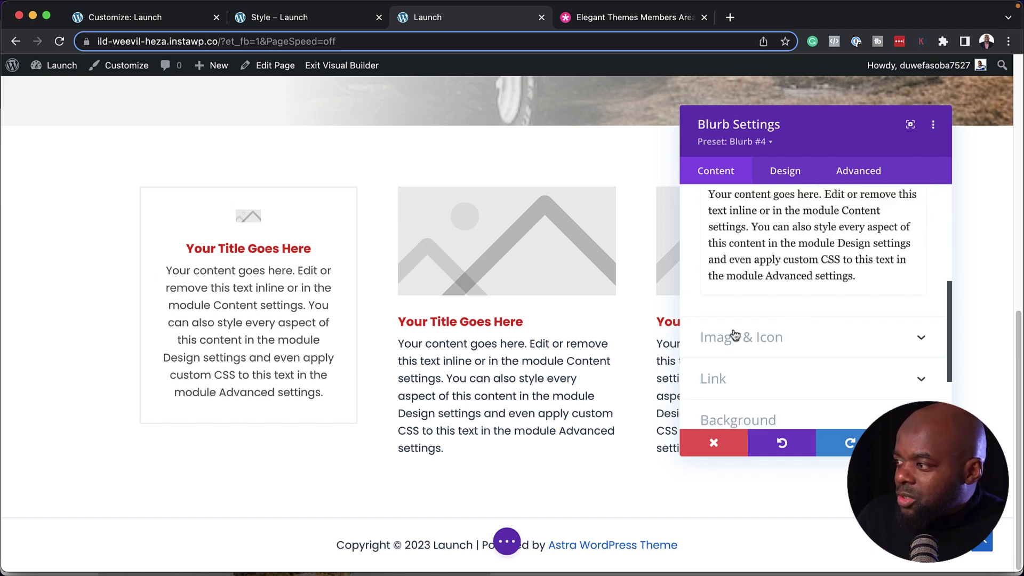
left_click(771, 340)
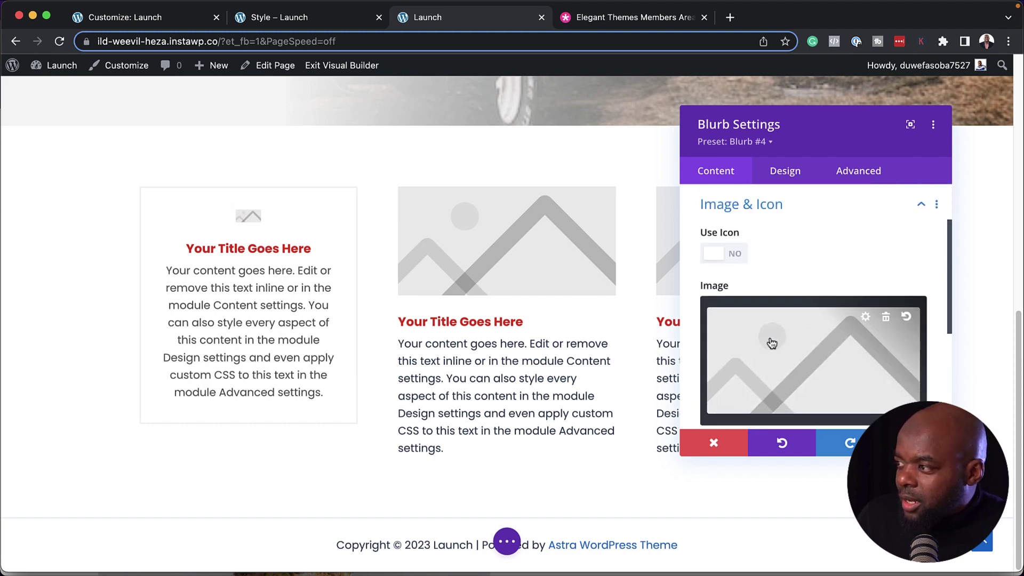
left_click(736, 255)
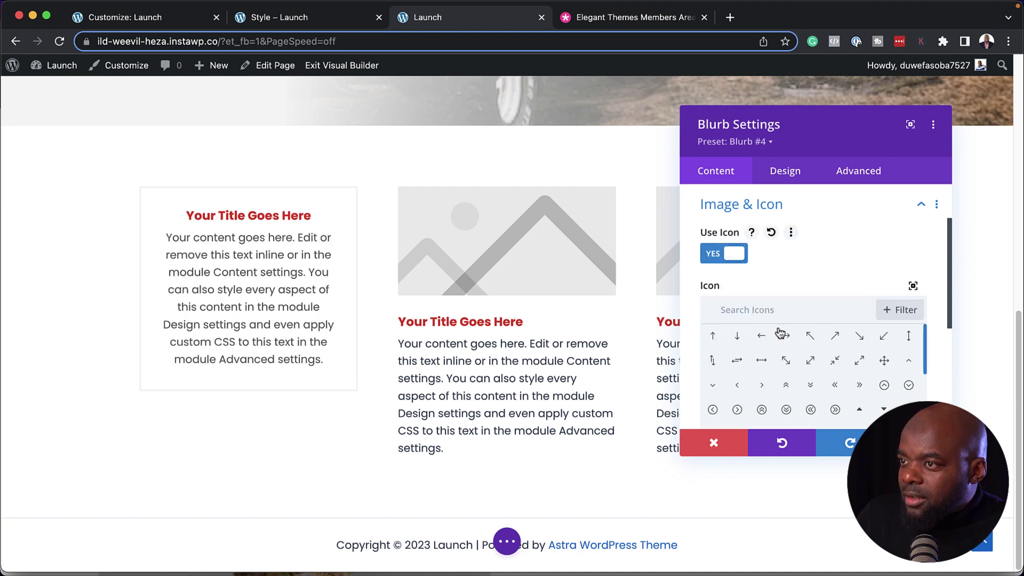
scroll(790, 341, "down", 5)
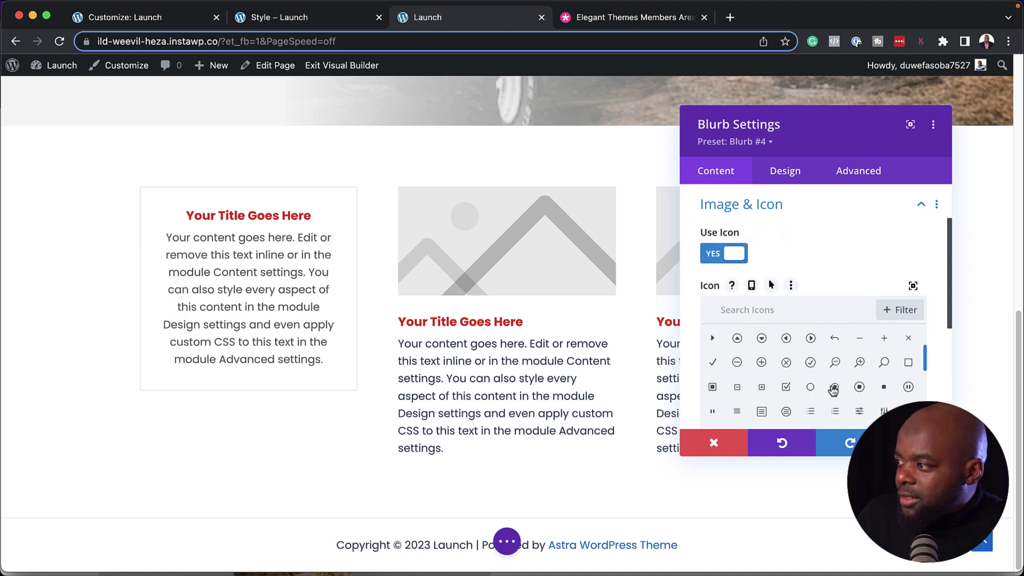
left_click(836, 388)
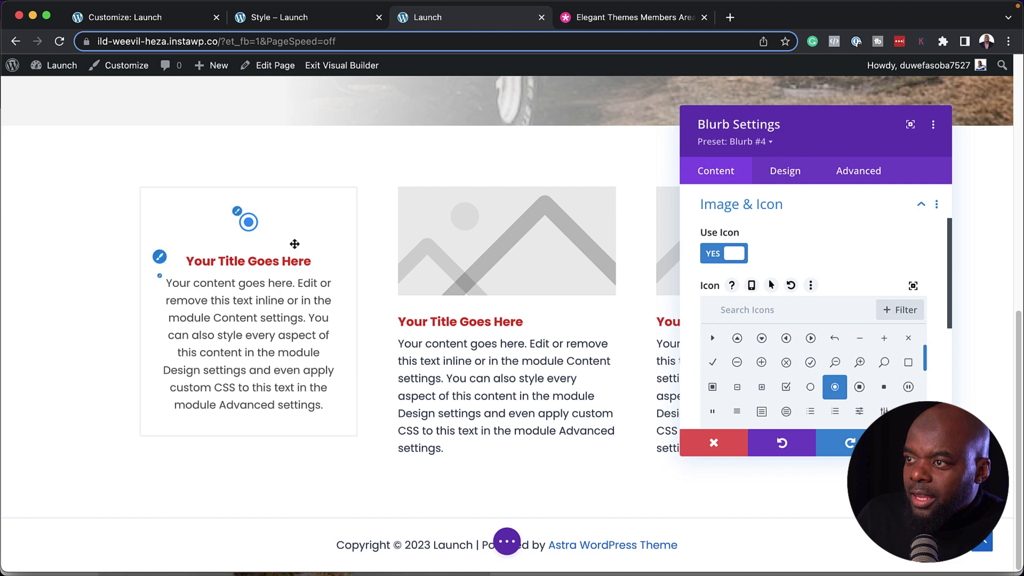
left_click(918, 443)
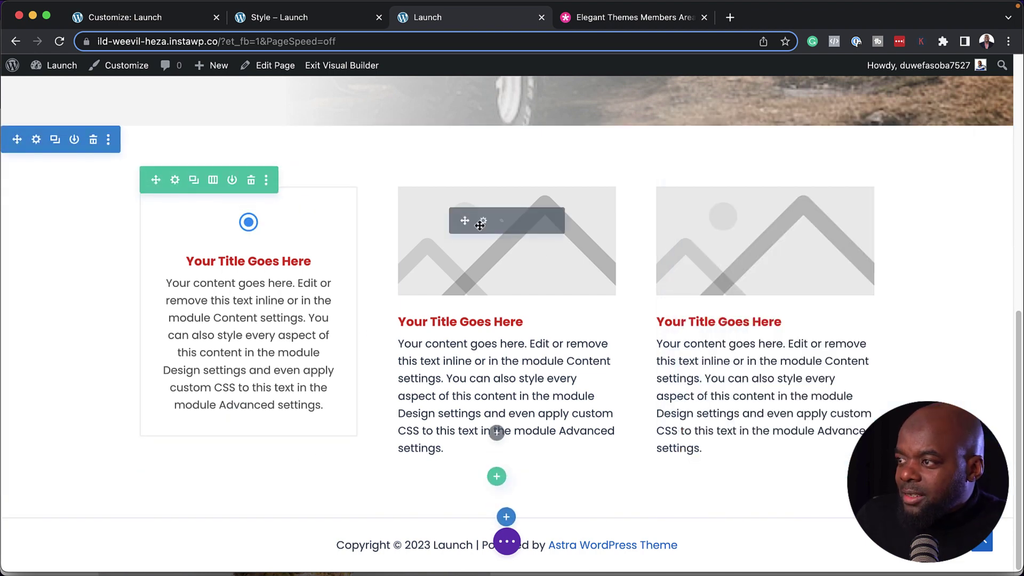
Step: Apply the Blurb #7 preset to the middle blurb and give it a portrait photo image
left_click(483, 222)
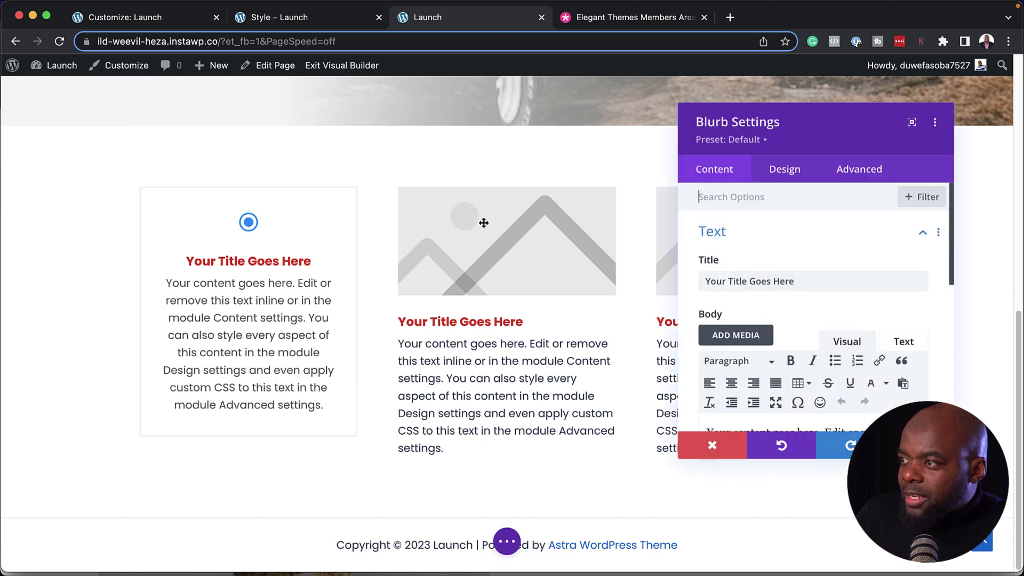
left_click(764, 143)
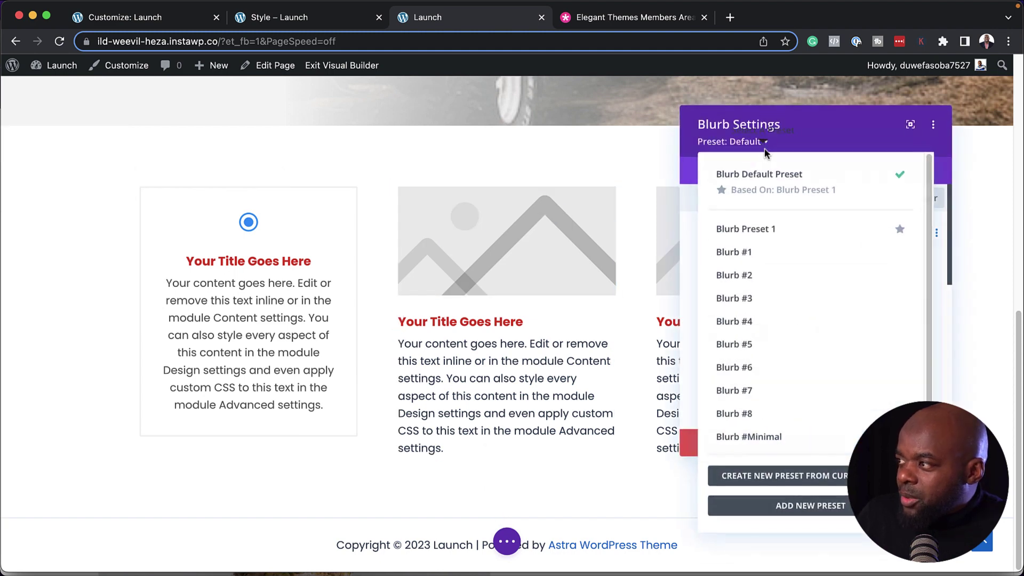
left_click(773, 397)
scroll(757, 320, "down", 5)
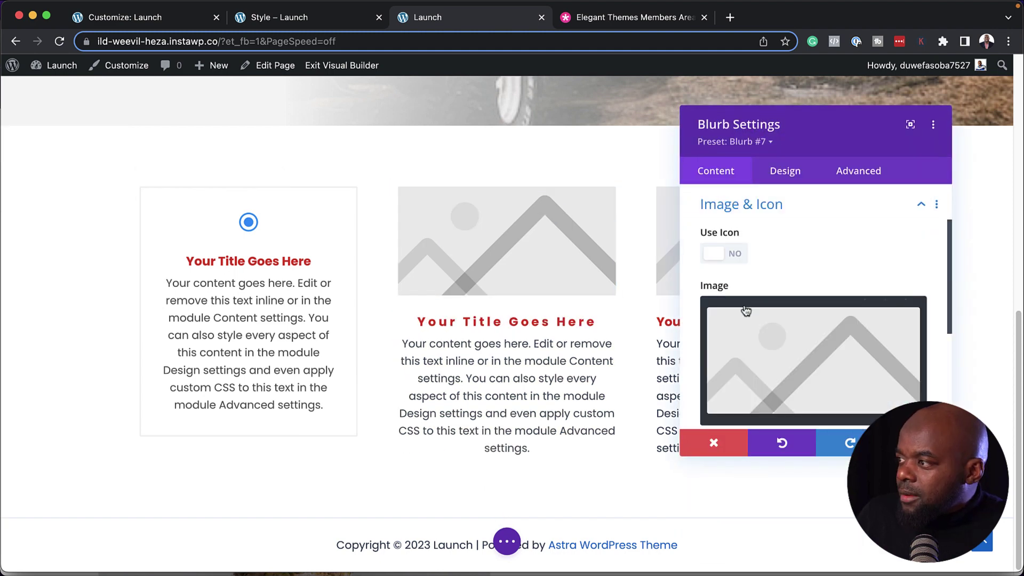
left_click(768, 339)
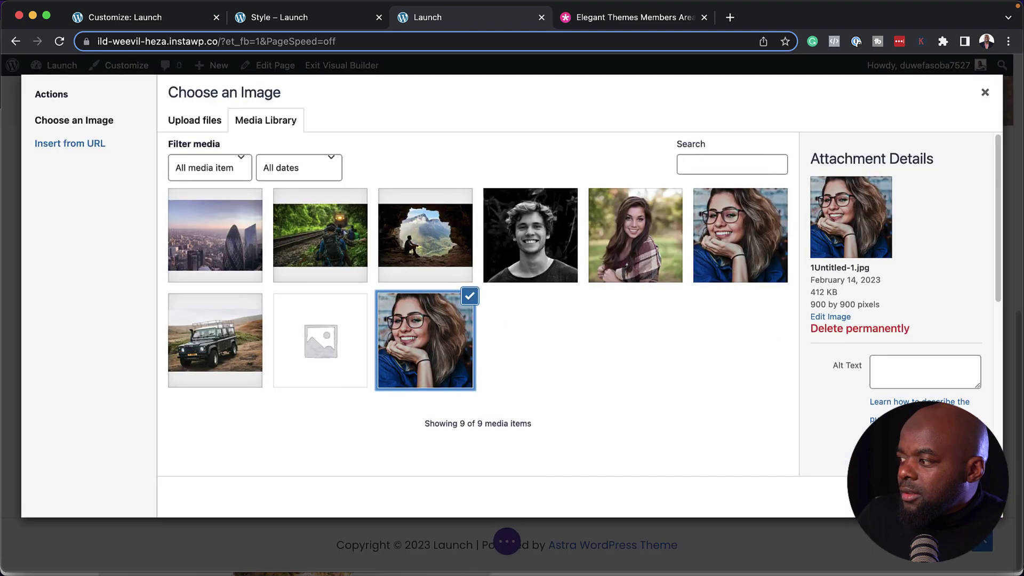
key("Escape")
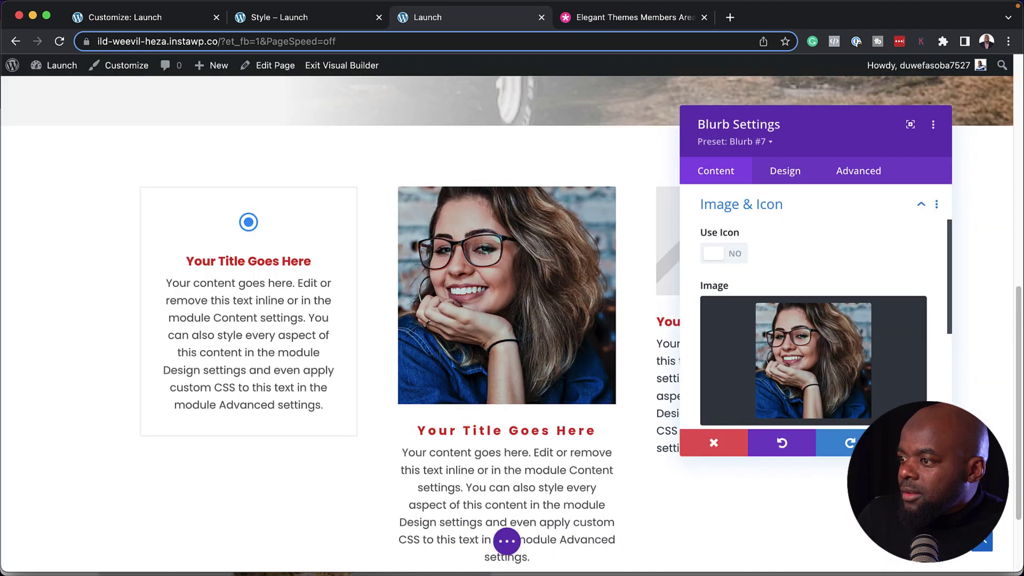
scroll(601, 444, "down", 2)
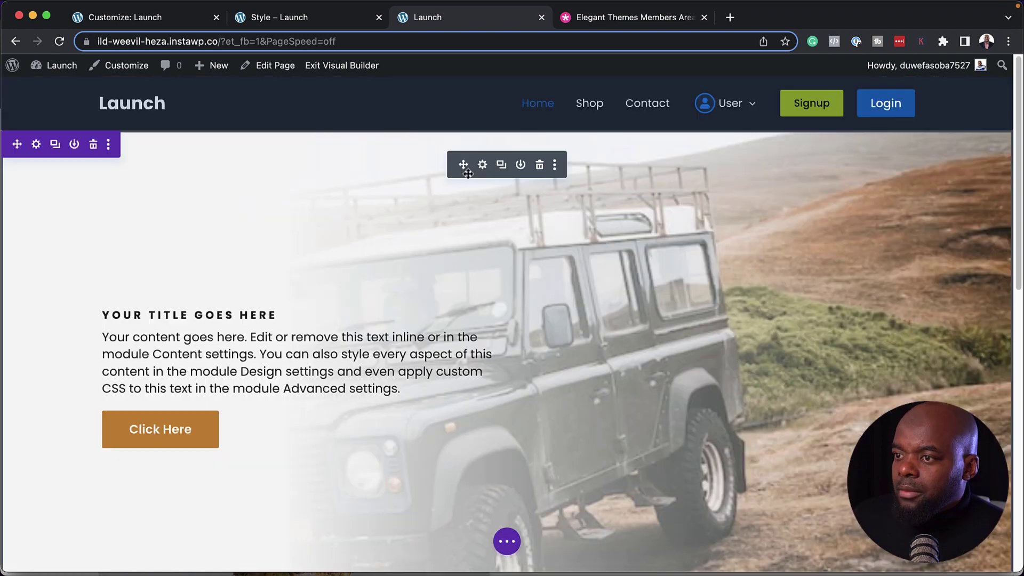
Step: Replace the header's background image with the hikers-on-the-railway photo
left_click(481, 165)
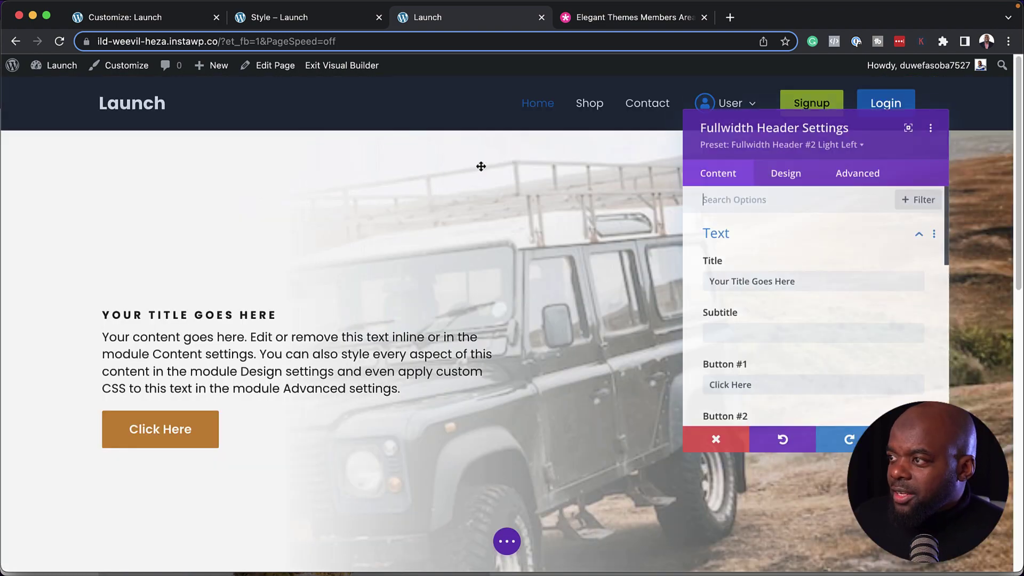
scroll(791, 324, "down", 10)
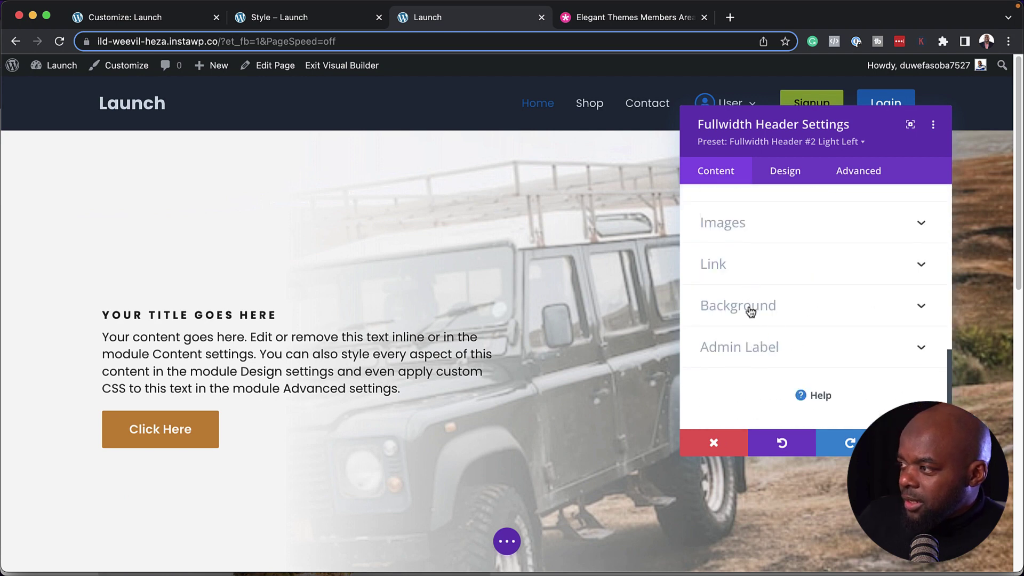
left_click(750, 312)
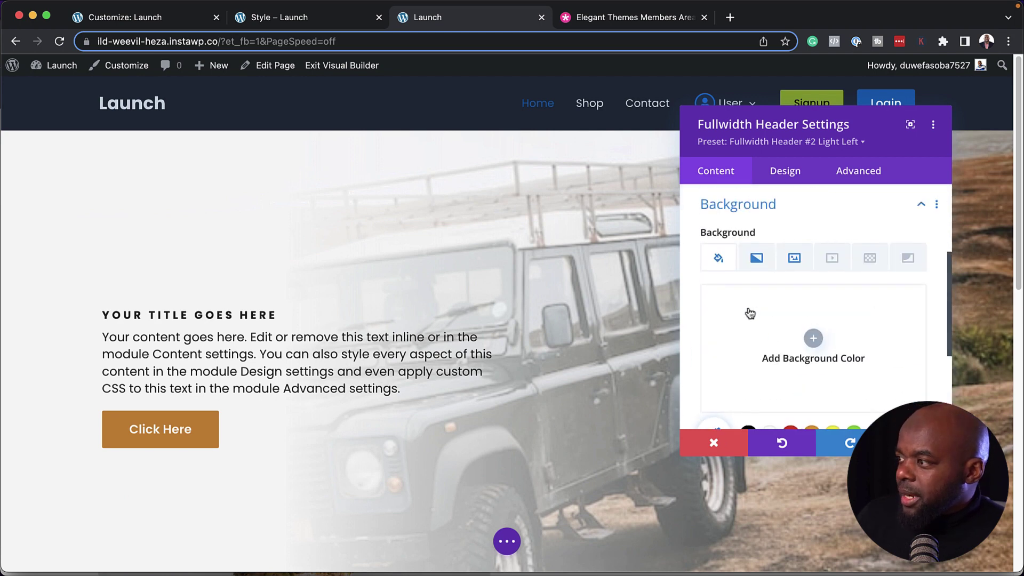
left_click(795, 259)
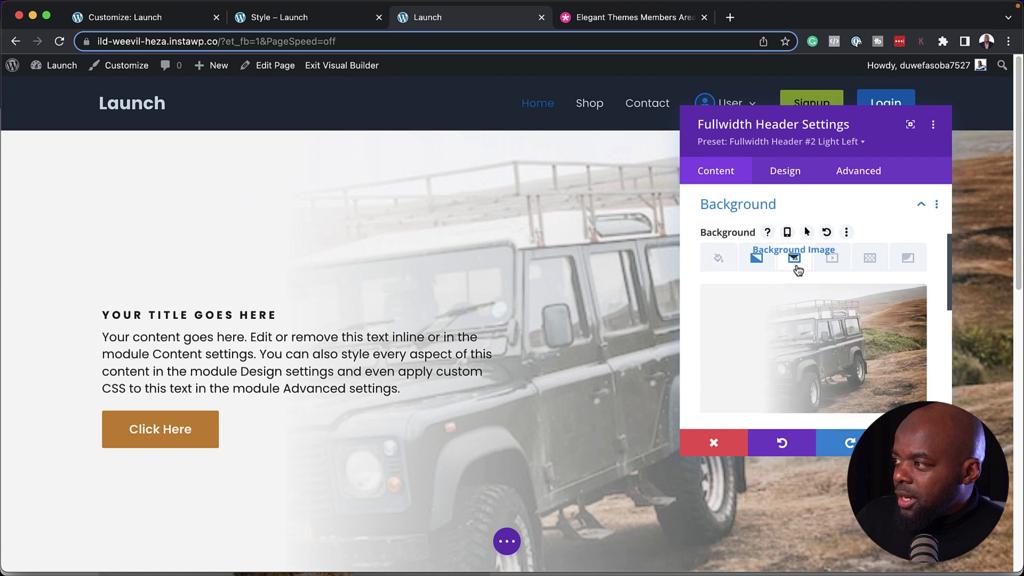
left_click(865, 350)
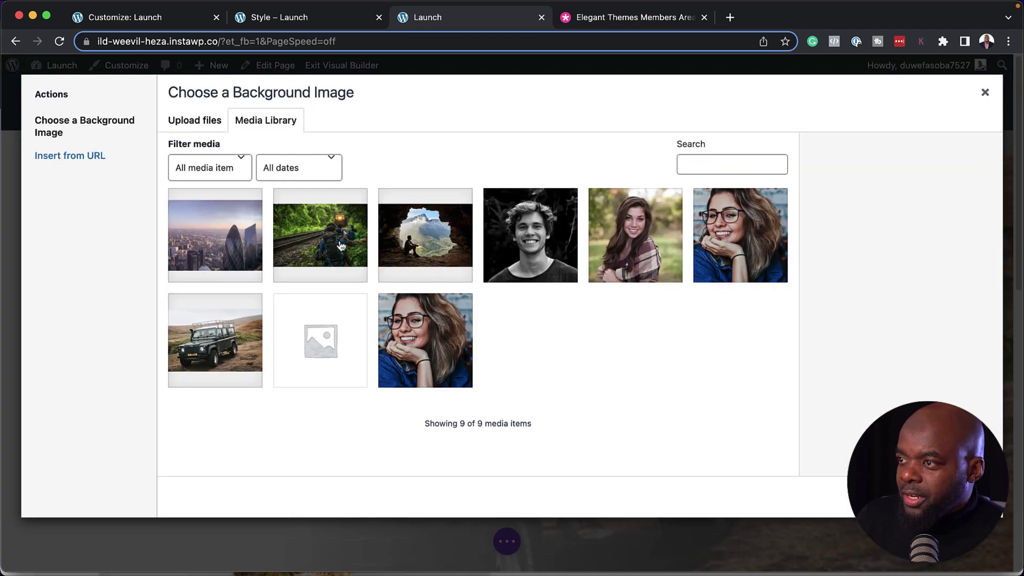
left_click(341, 245)
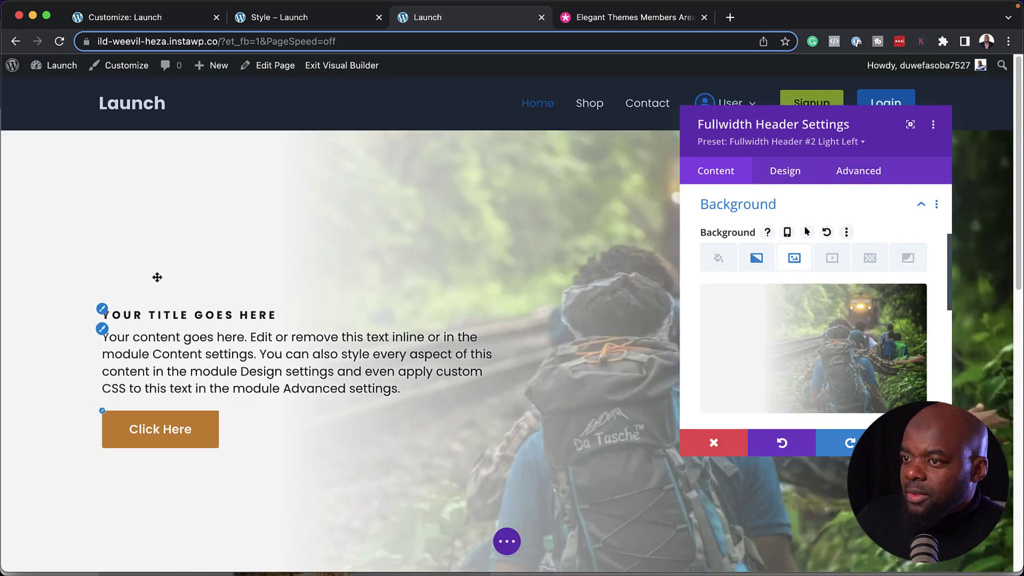
Step: Paste 'Lorem ipsum dolor sit amet' as the header subtitle and delete the trailing body sentences
scroll(734, 326, "up", 10)
left_click(729, 334)
type("Lorem ipsum dolor sit amet")
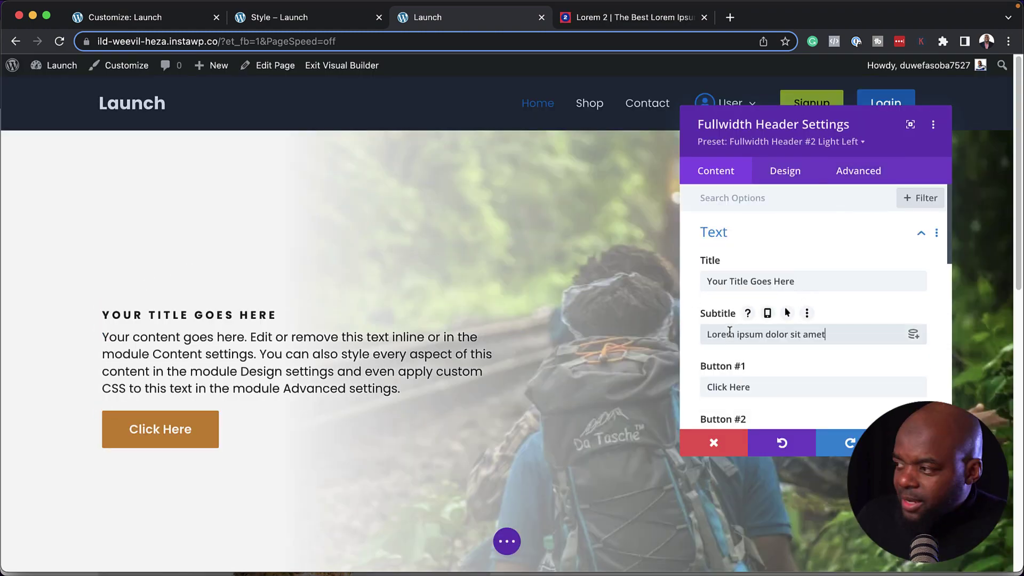
scroll(761, 313, "down", 5)
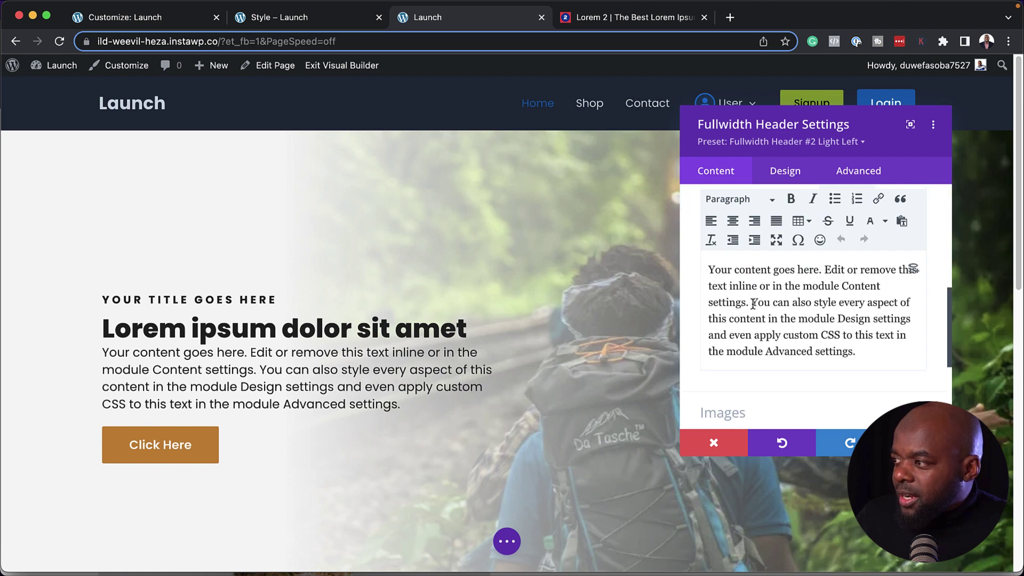
left_click_drag(752, 304, 857, 353)
key("BackSpace")
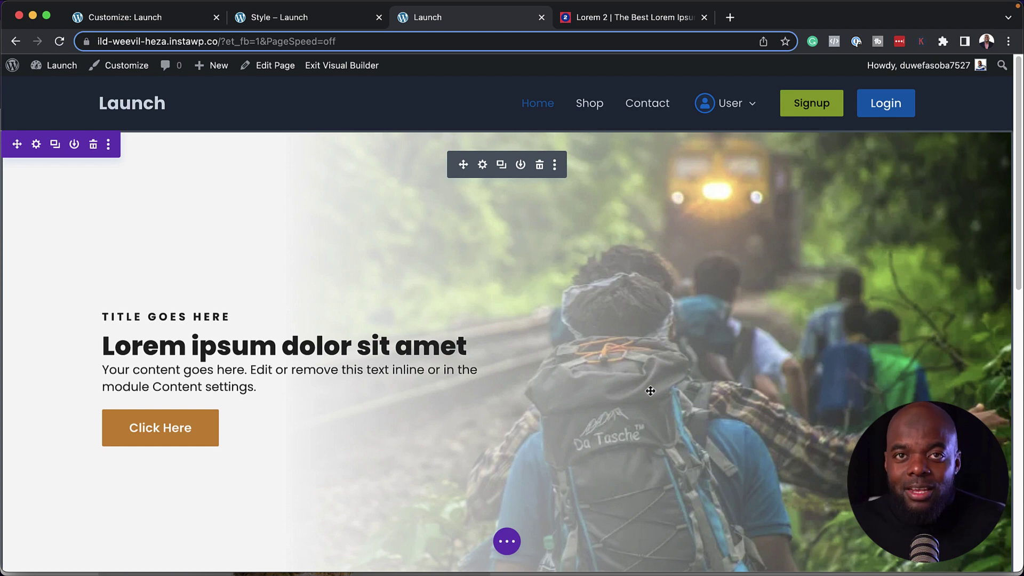
Step: Return to the 'Customize: Launch' tab showing Astra's Global settings list
key("super+1")
mouse_move(821, 85)
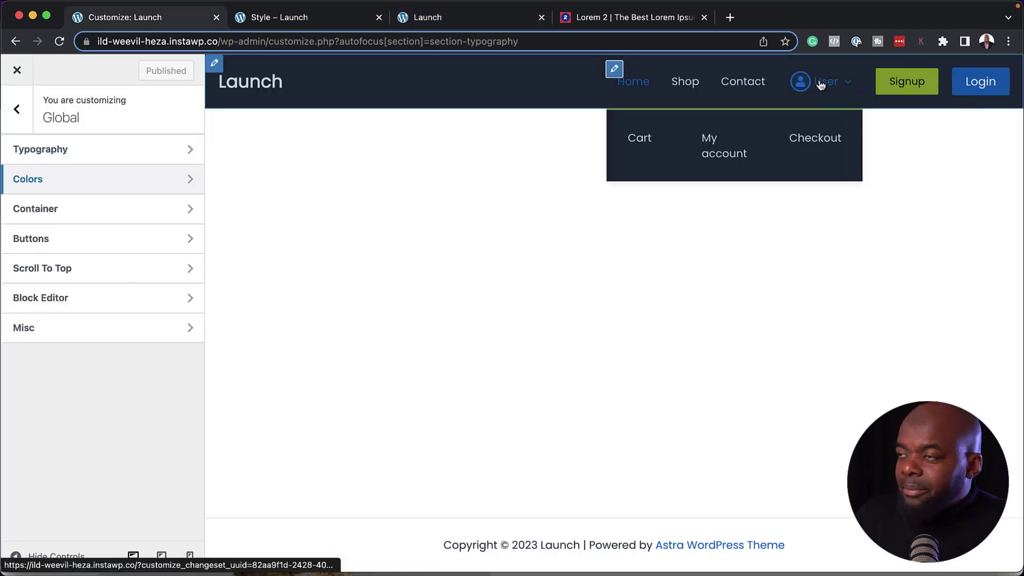